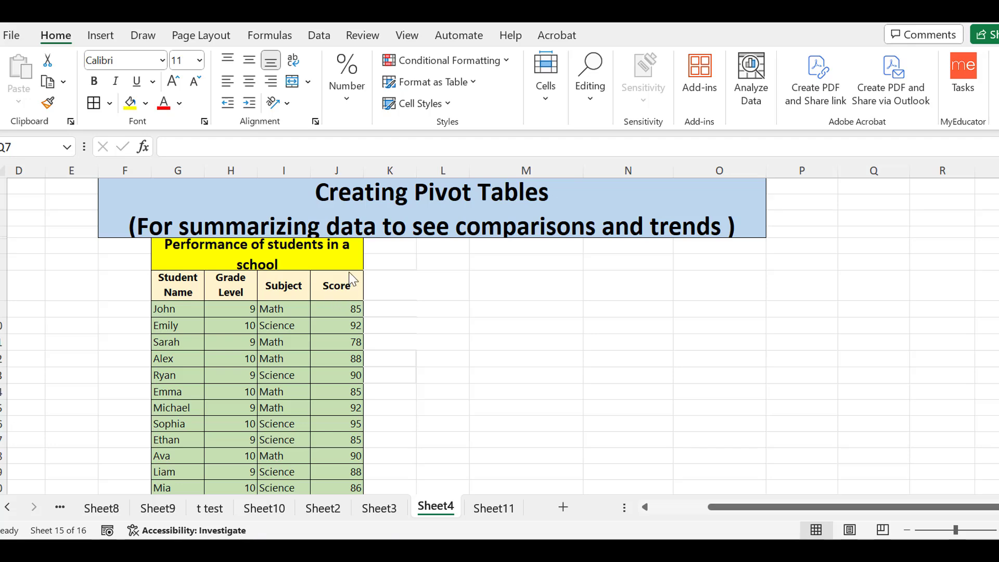
Step: Merge and center cells E9:F14 beside the student table and enter the label "Raw Data"
drag(61, 307, 109, 388)
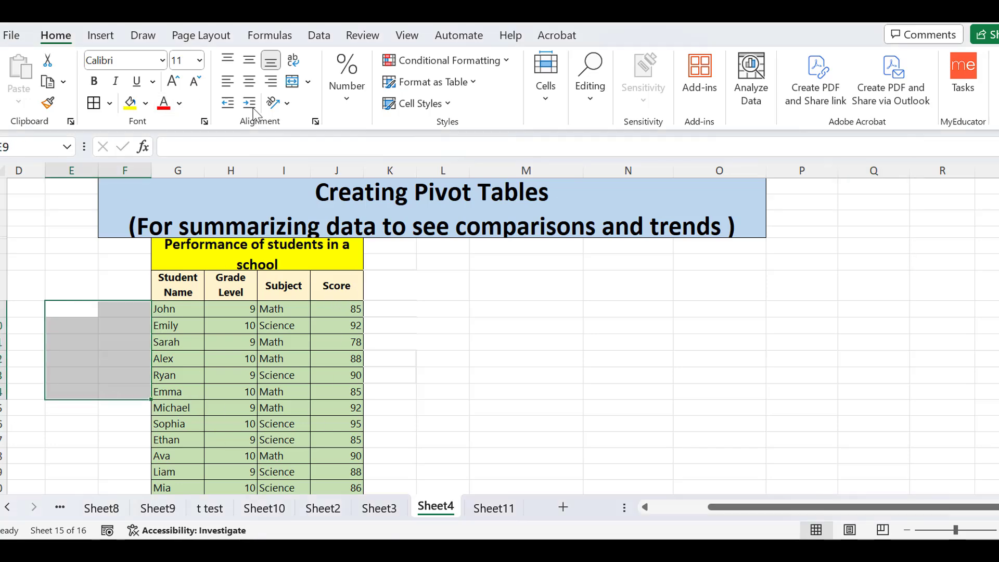
click(294, 84)
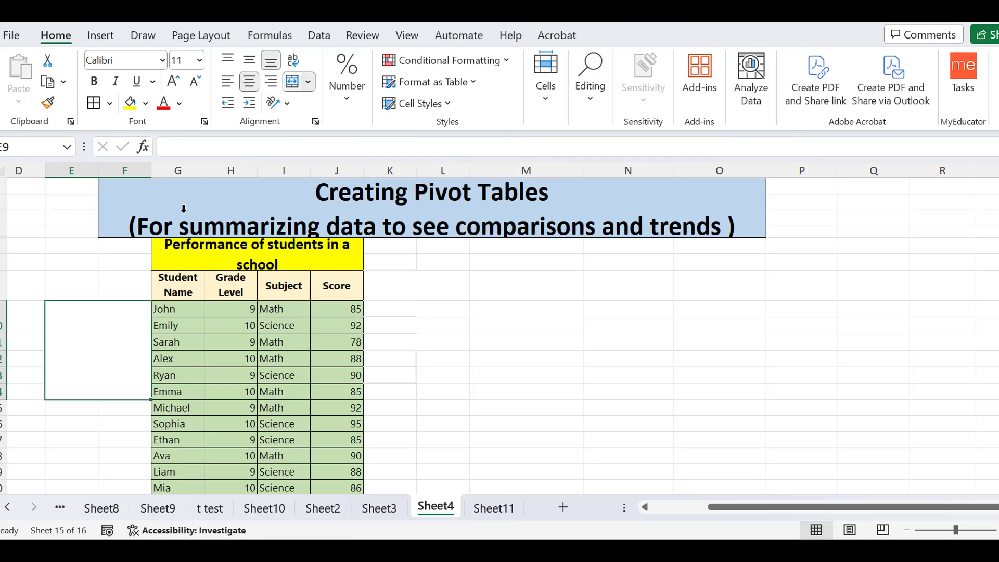
double_click(82, 344)
text(Raw)
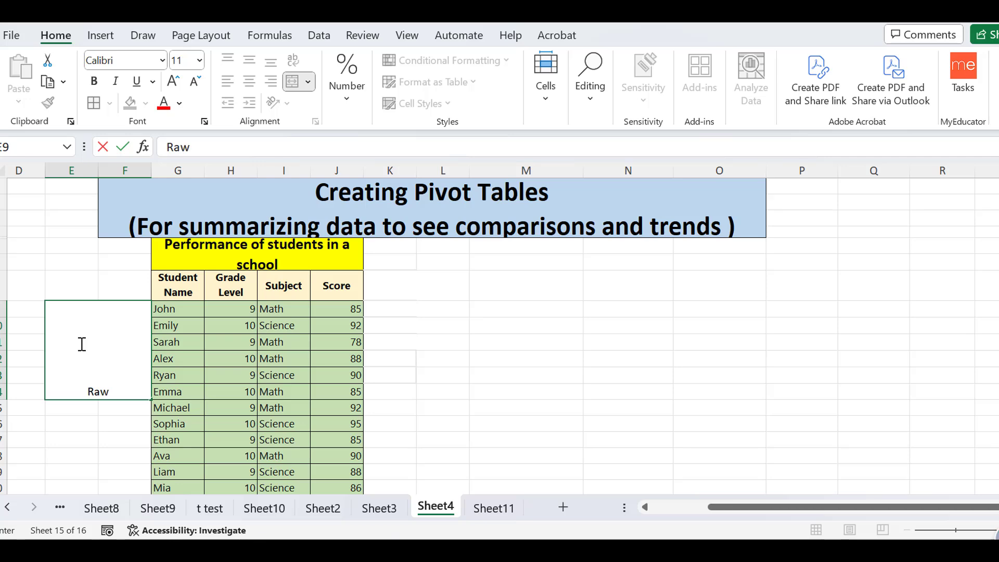
text( Data)
key(ctrl+Return)
Step: Format the "Raw Data" label as middle-aligned, bold, size 20 text with a yellow fill
click(249, 60)
click(174, 81)
click(173, 81)
click(174, 81)
click(174, 81)
click(174, 81)
click(94, 81)
click(136, 106)
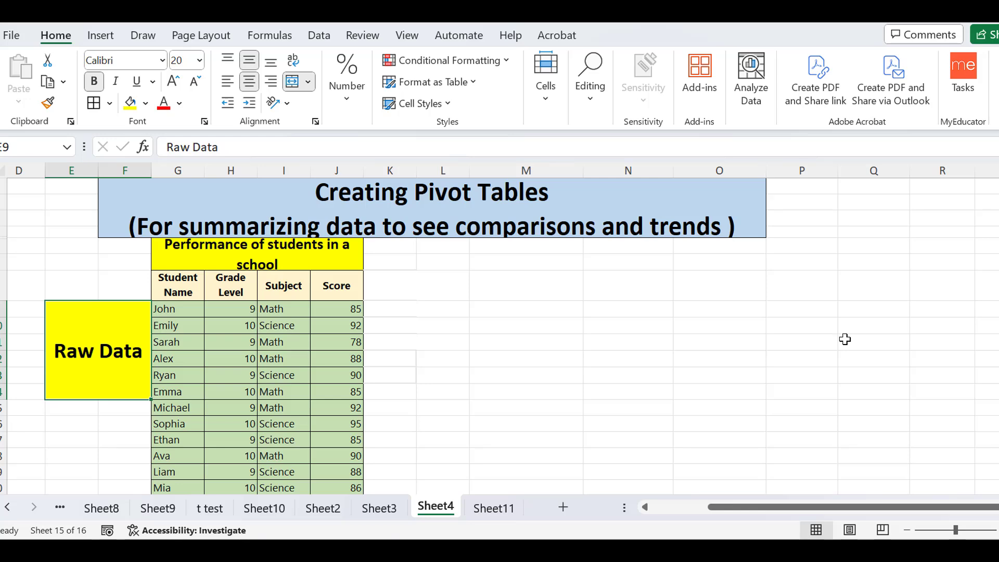
Step: Examine the student performance table's headers, grade levels, subjects and scores against the stated goal of average scores by grade level and subject
drag(167, 308, 330, 439)
click(432, 437)
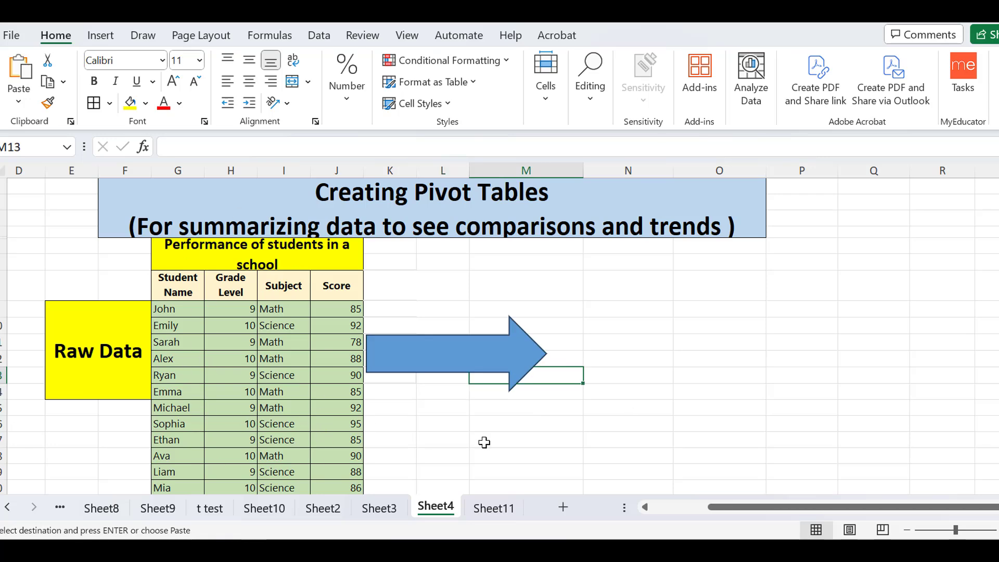
click(484, 441)
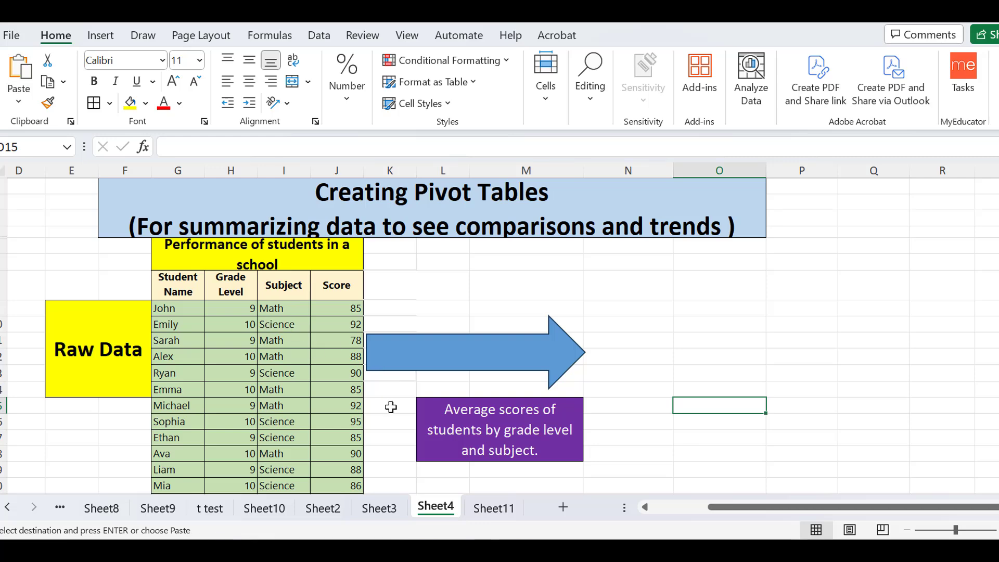
click(285, 311)
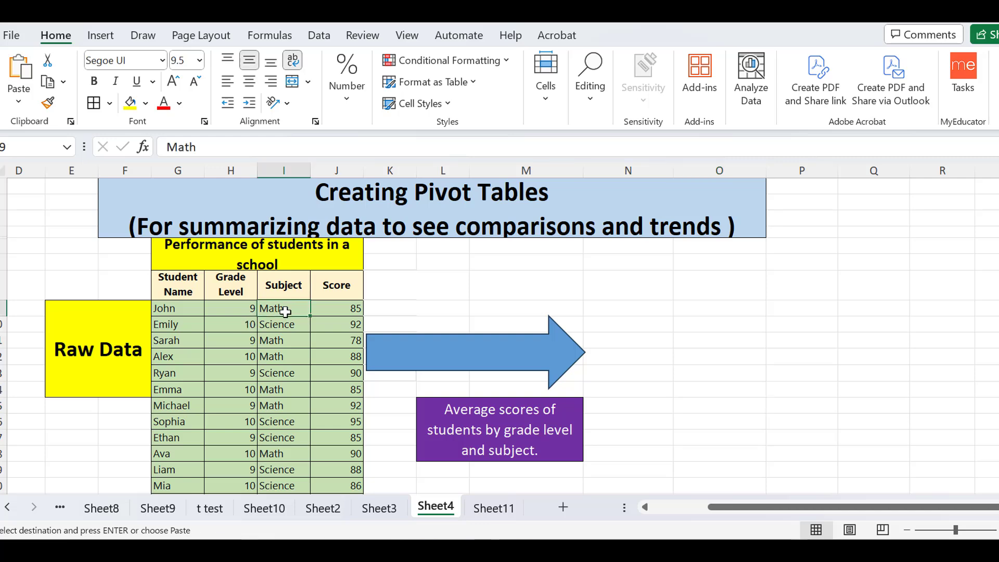
click(245, 326)
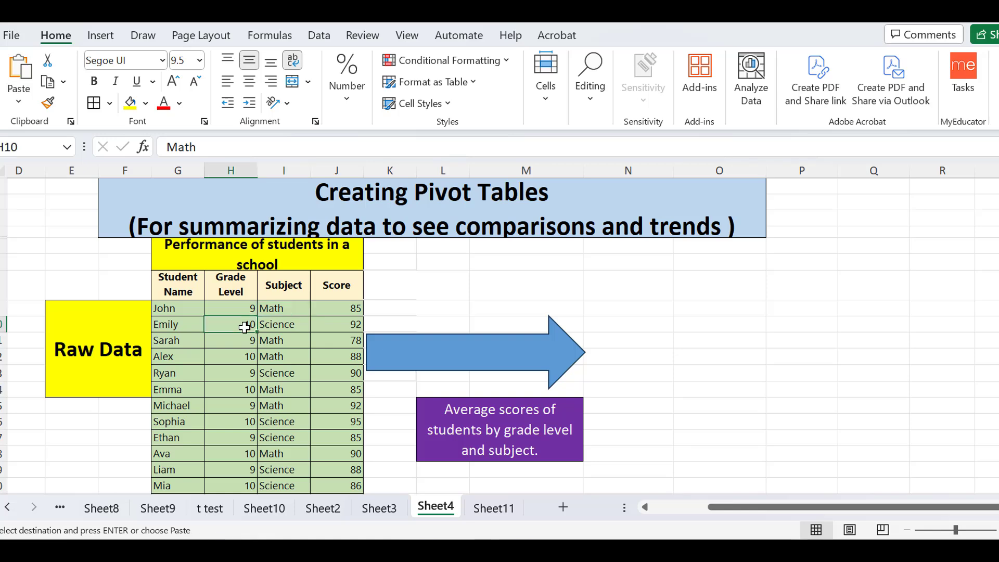
click(290, 326)
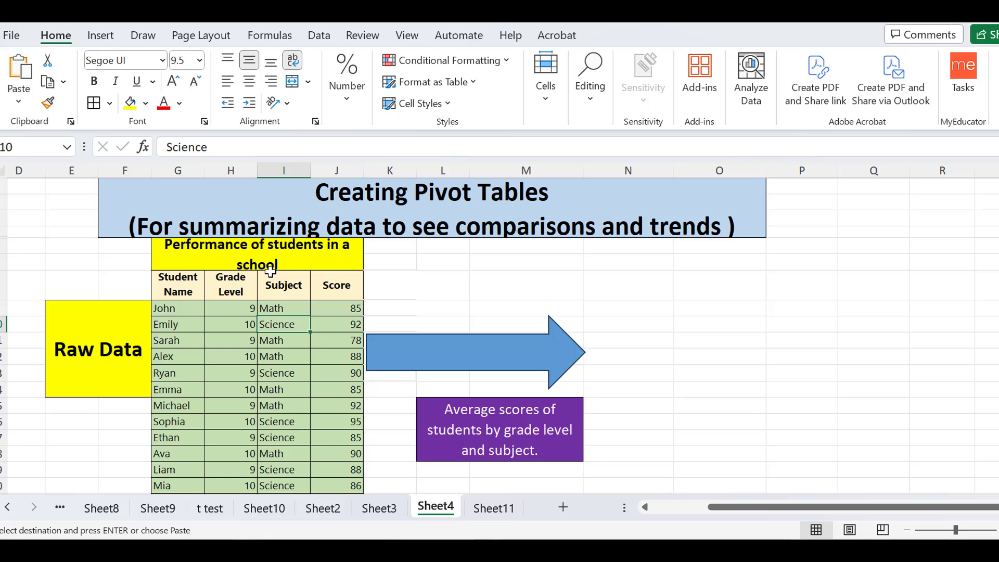
drag(241, 308, 291, 490)
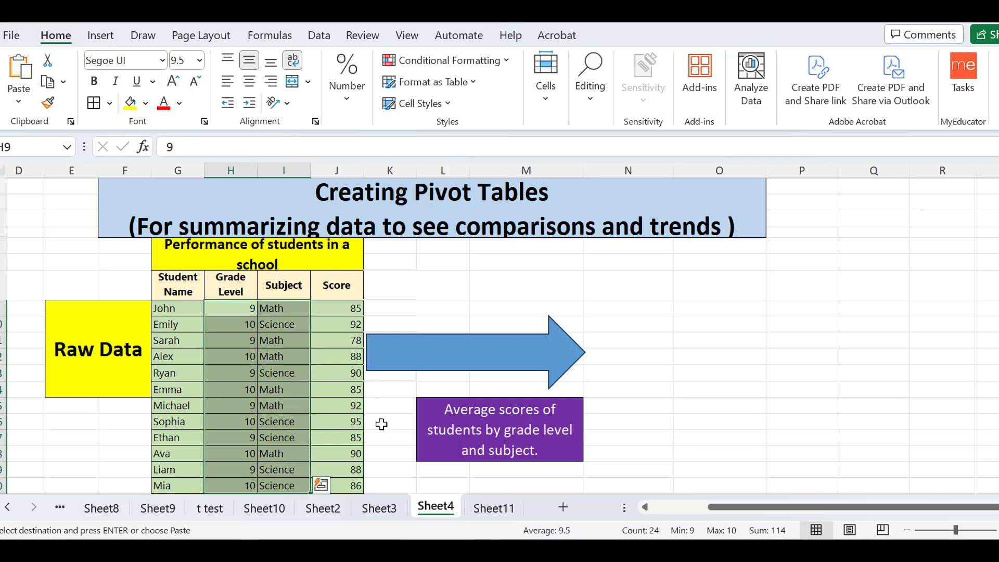
click(671, 421)
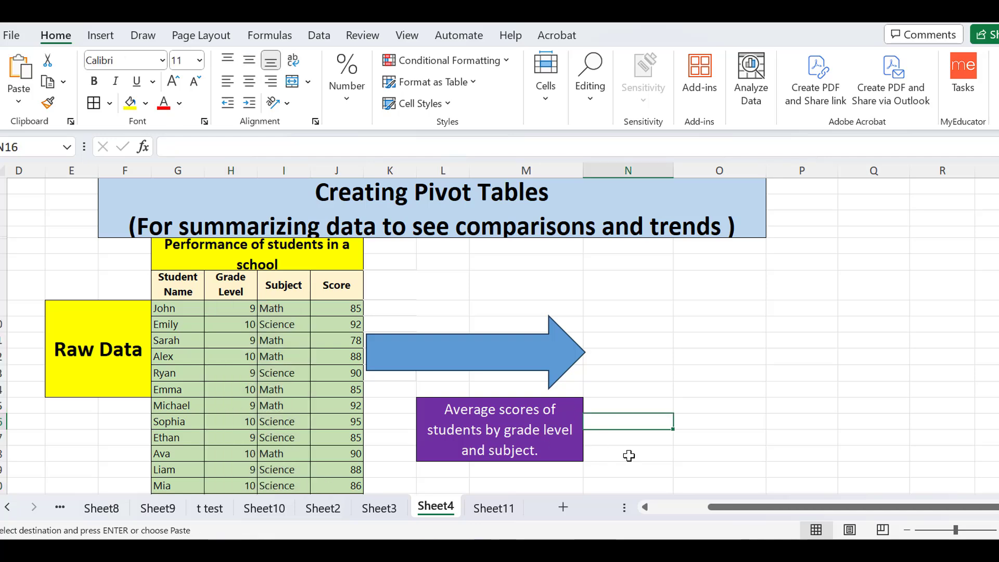
click(733, 406)
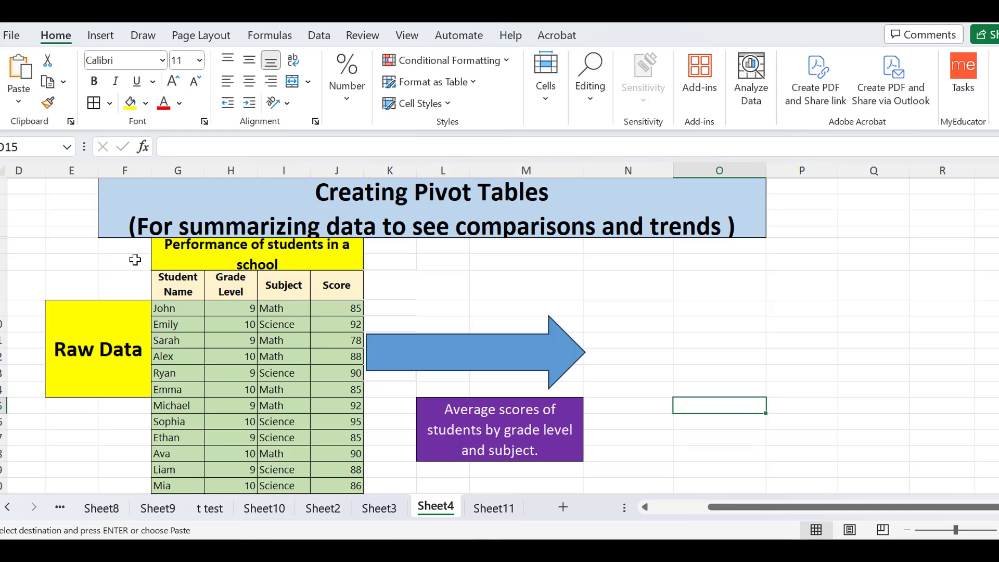
drag(181, 291, 335, 479)
click(216, 354)
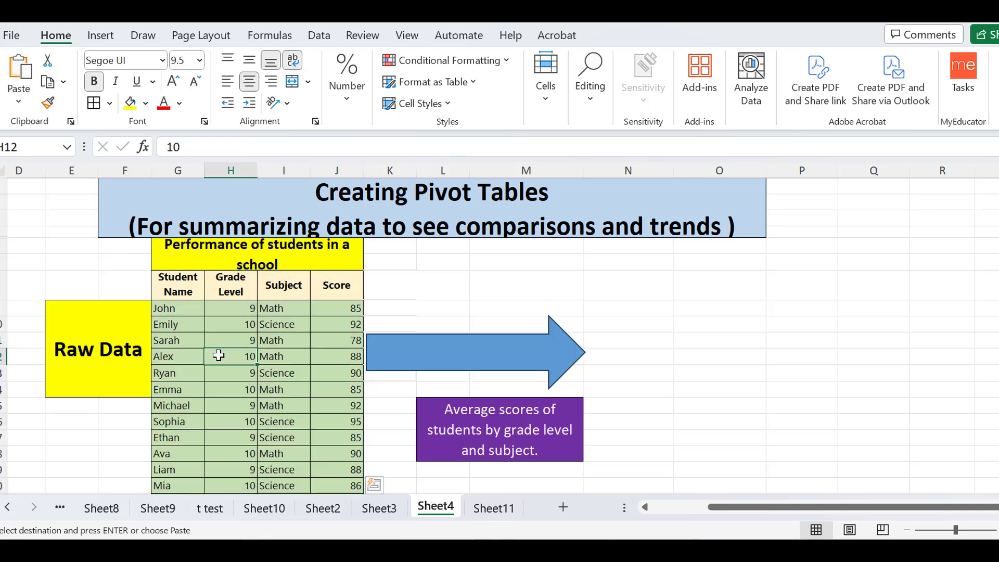
drag(180, 286, 333, 289)
drag(190, 285, 336, 288)
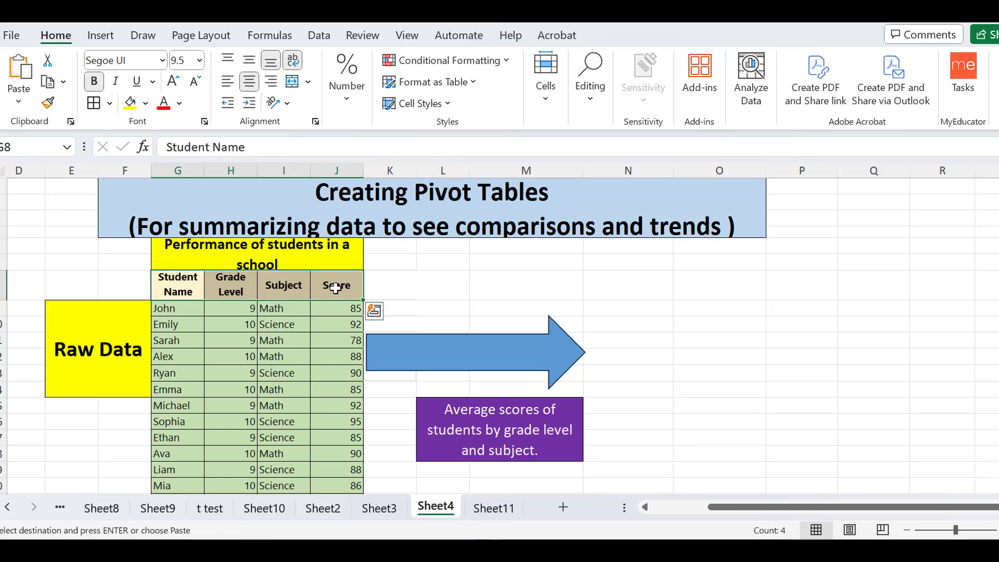
Step: Create a PivotTable from the student data in G8:J20, placed on the existing worksheet at N7:S19
drag(181, 286, 325, 476)
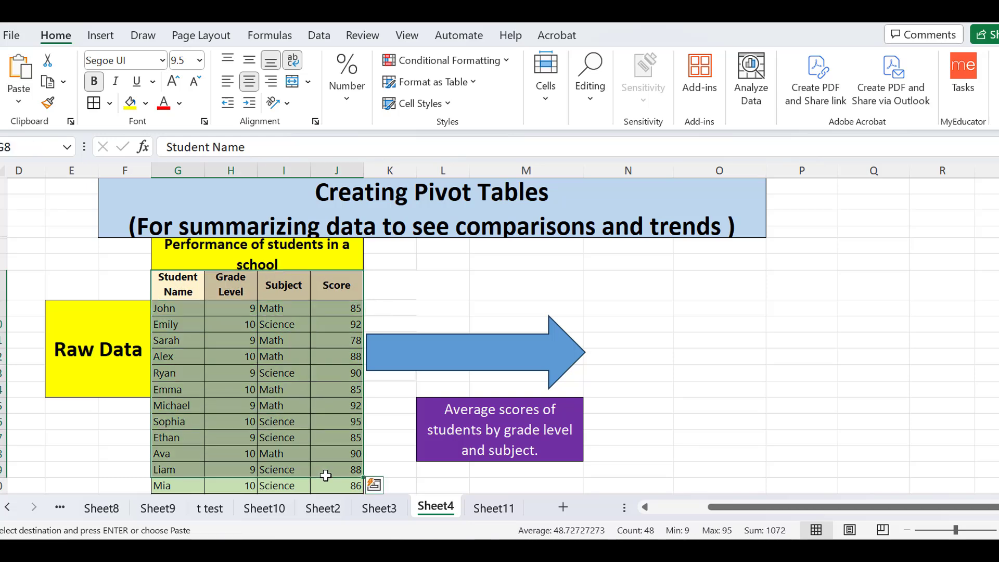
click(319, 374)
click(174, 283)
drag(173, 283, 346, 457)
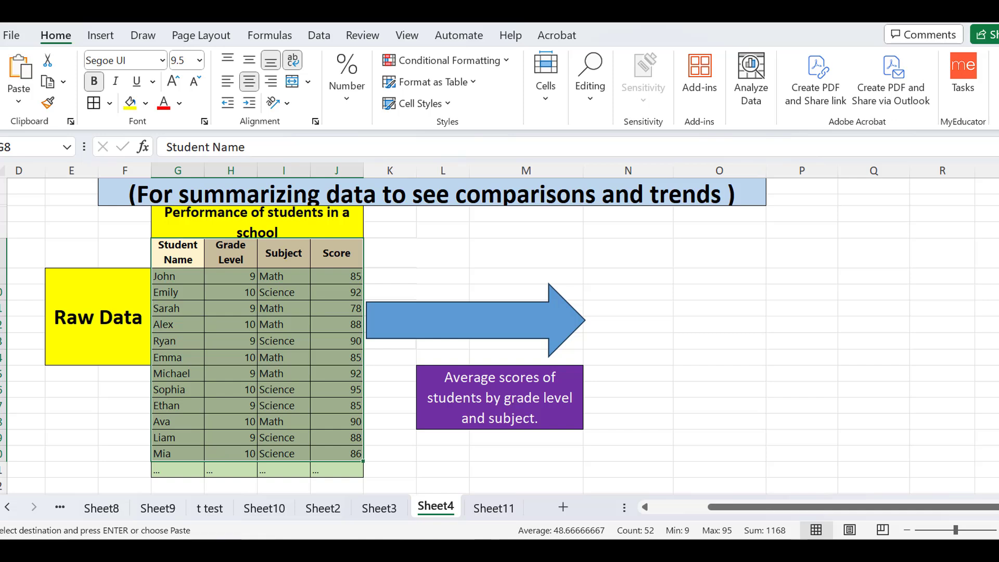
scroll(978, 309, up, 1)
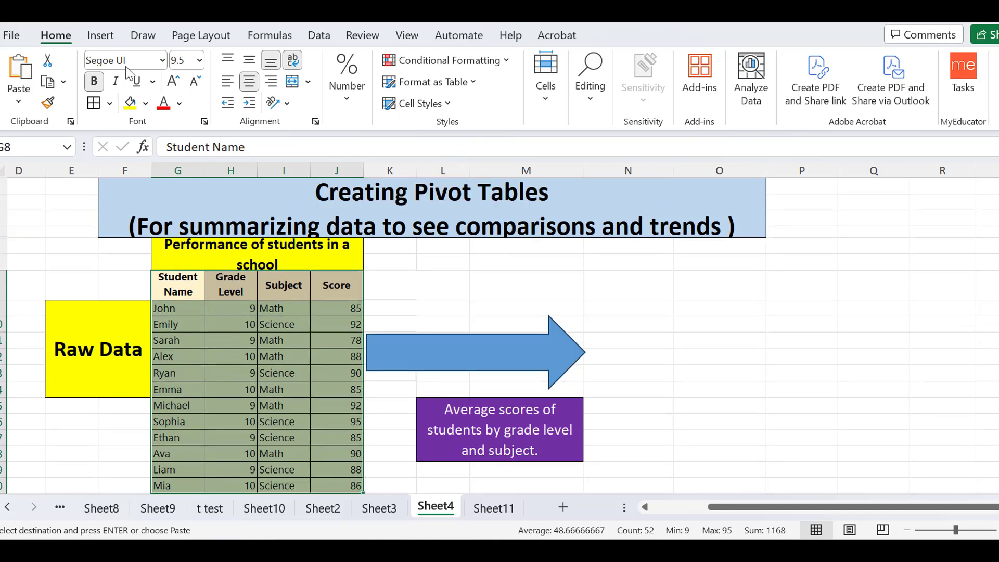
click(101, 35)
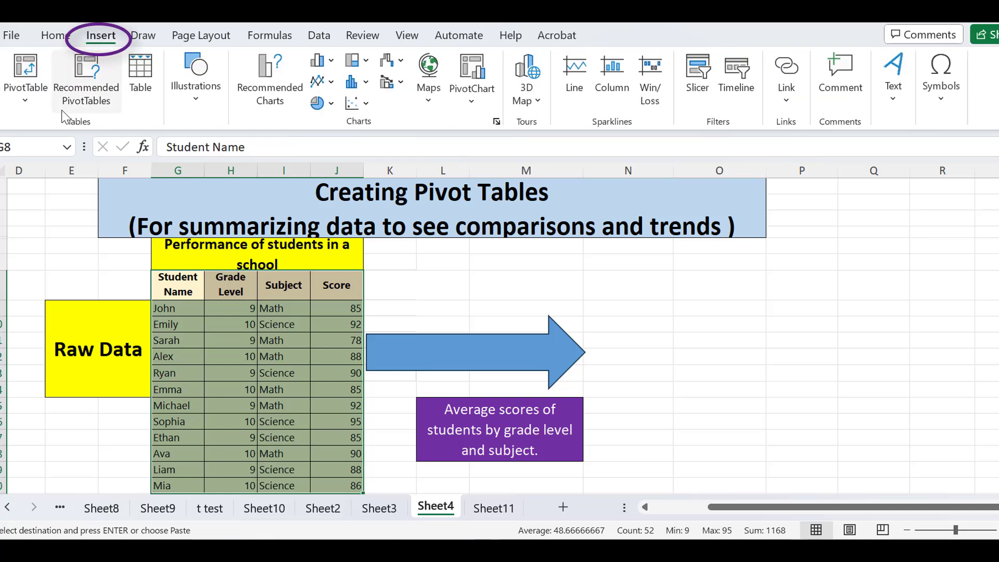
click(25, 66)
drag(615, 241, 792, 257)
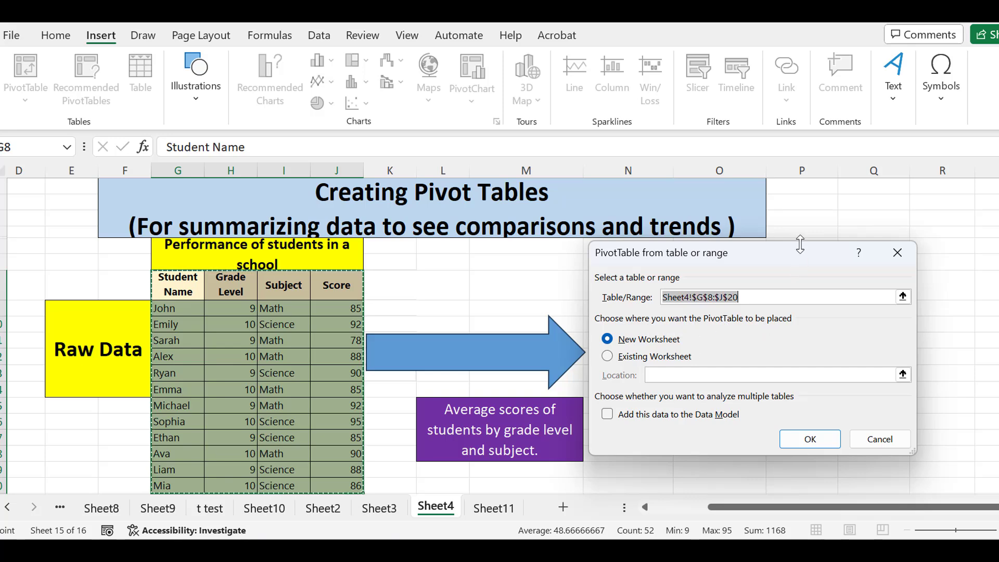
drag(804, 249, 467, 206)
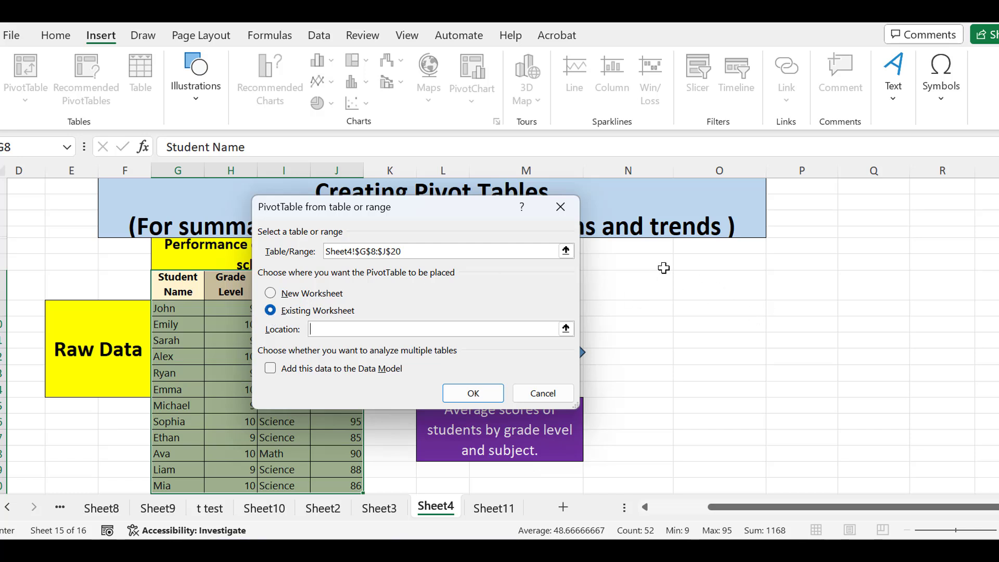
drag(664, 268, 984, 461)
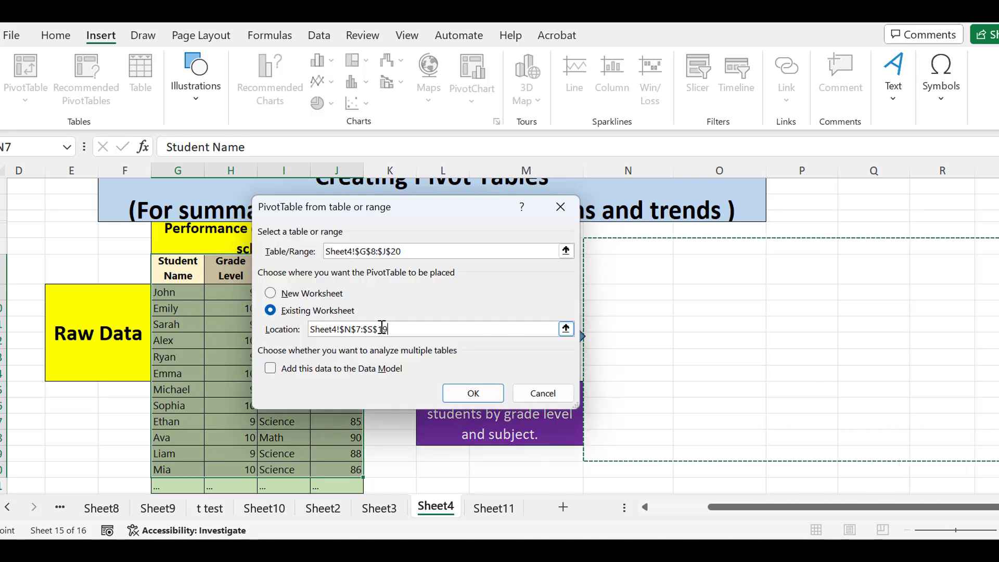
click(489, 397)
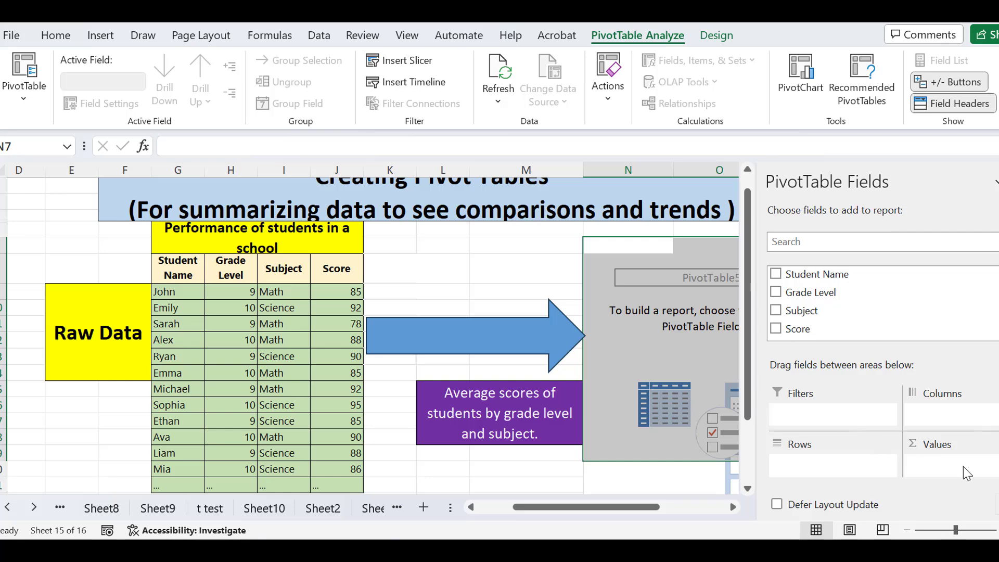
Step: Lay out the PivotTable with Score as values, Grade Level as columns and Subject as rows
drag(639, 509, 674, 509)
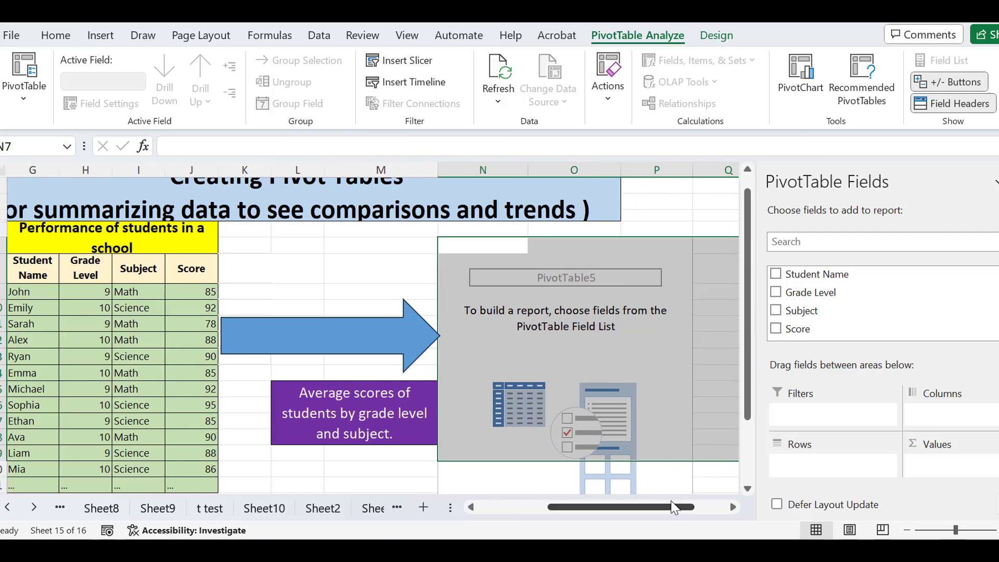
click(657, 323)
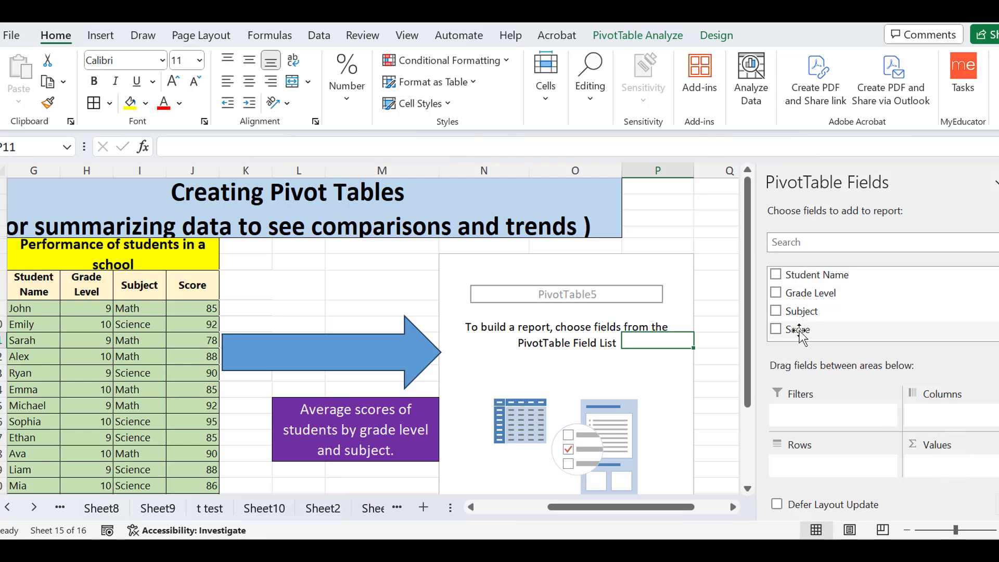
drag(796, 333, 939, 470)
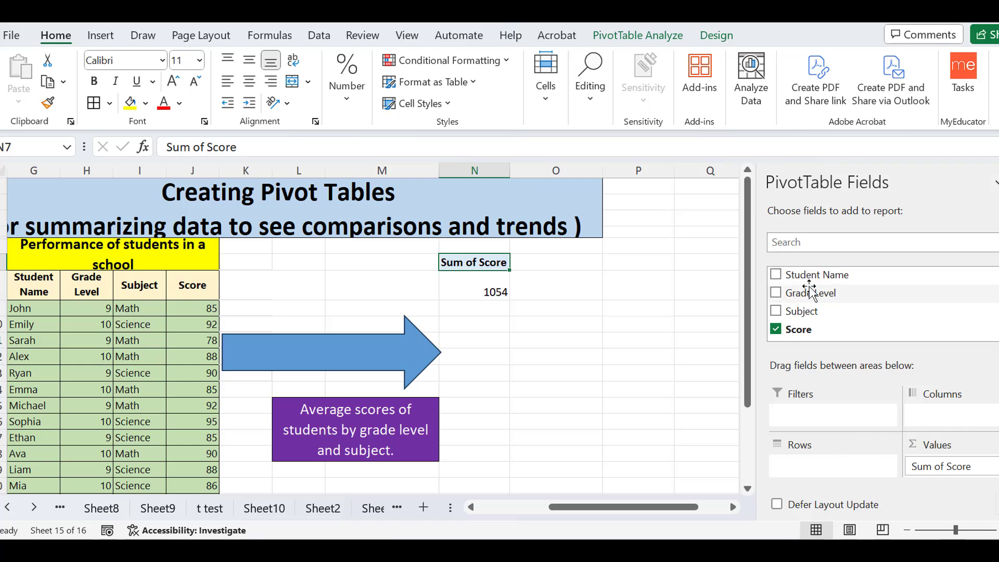
drag(810, 293, 965, 427)
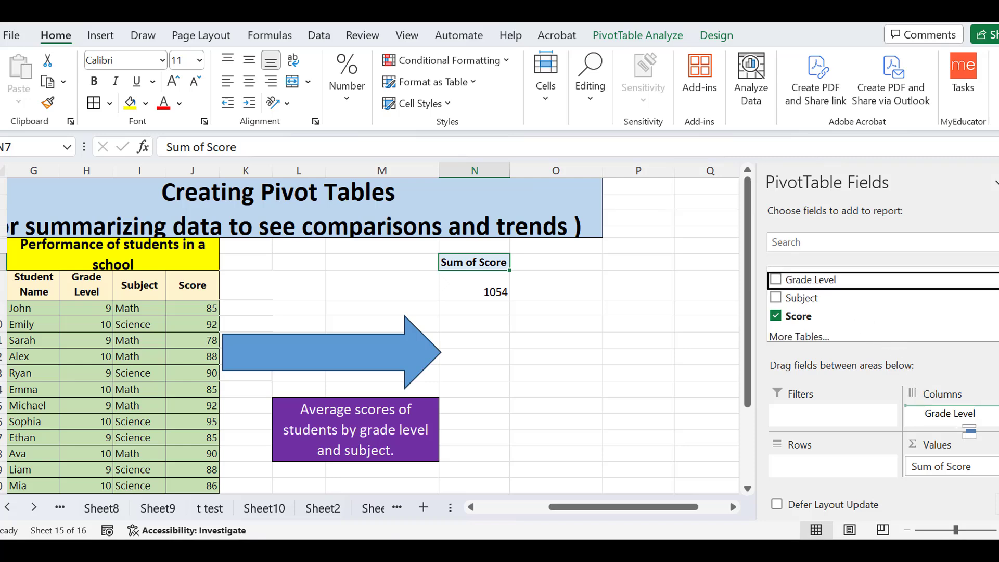
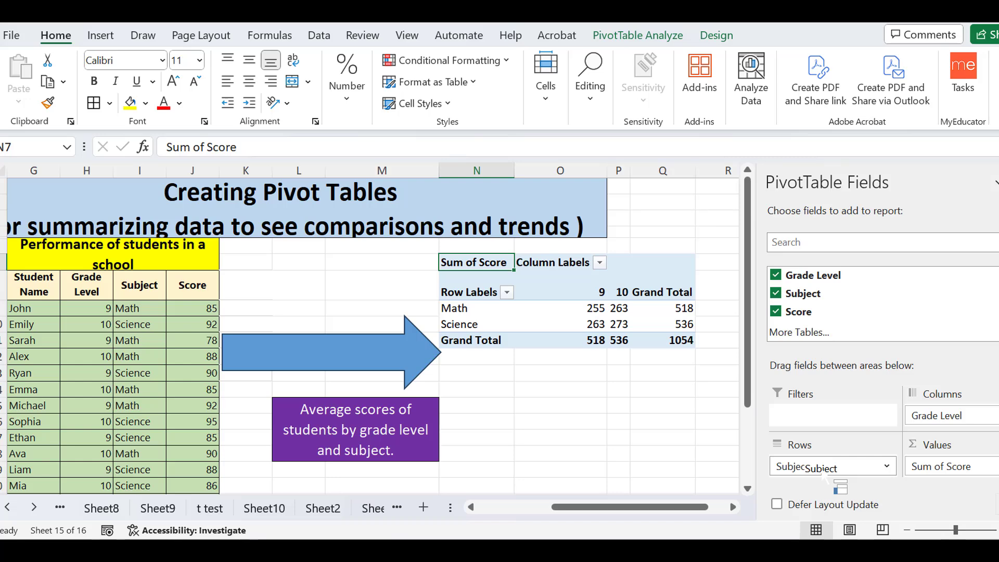
Step: Rearrange the PivotTable fields so that Grade Level is in the rows and Subject is in the columns
click(887, 466)
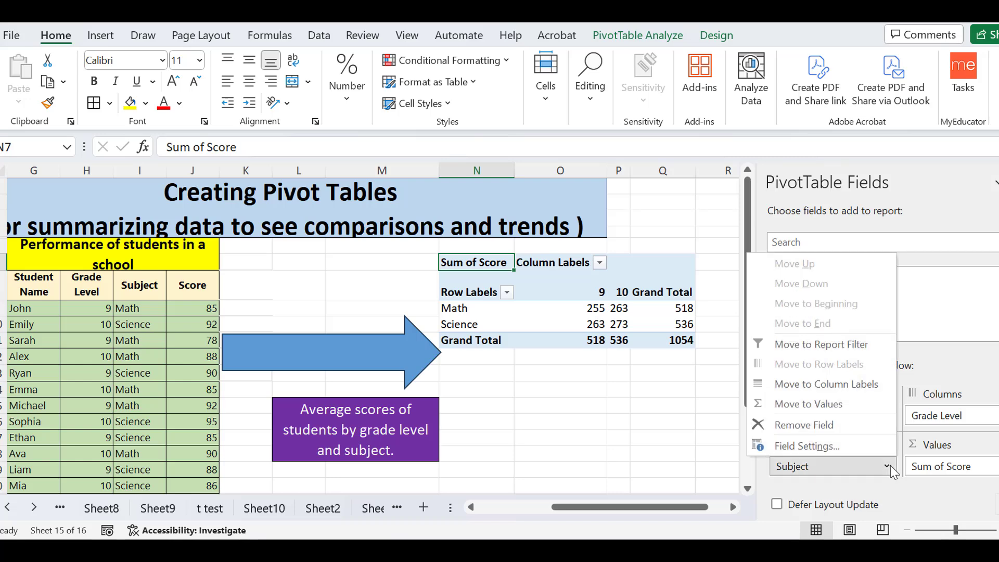
click(820, 425)
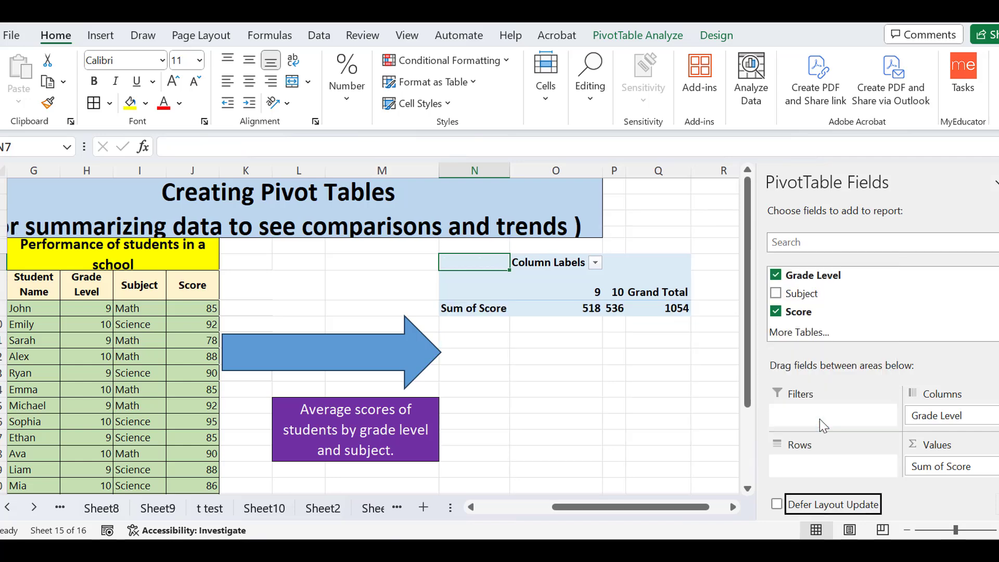
click(995, 415)
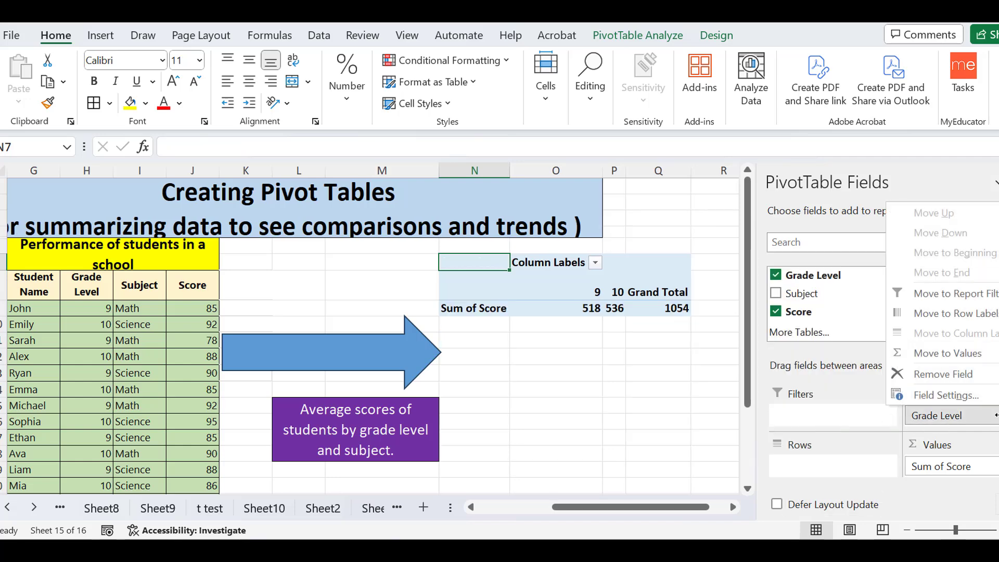
drag(989, 414, 838, 475)
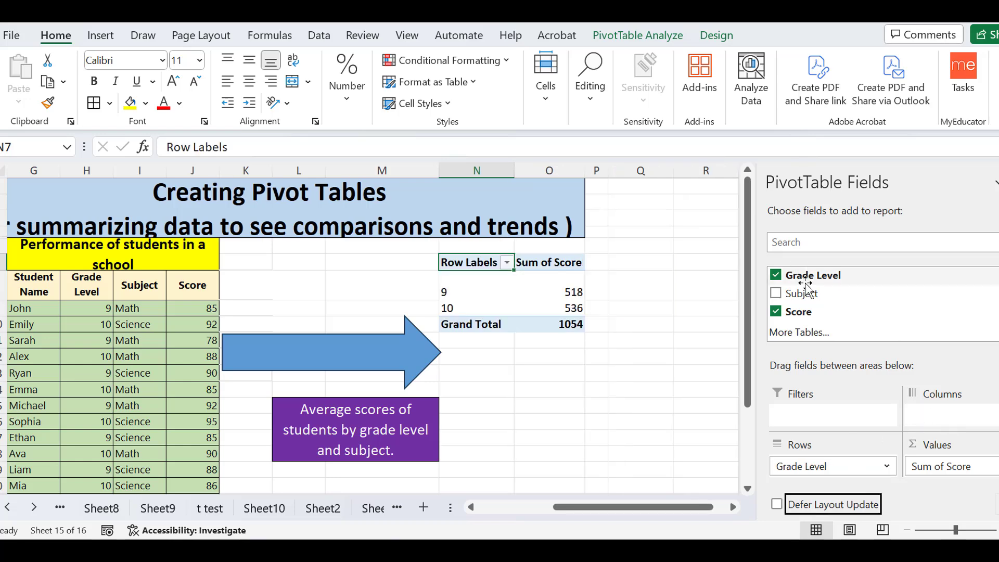
drag(805, 293, 989, 414)
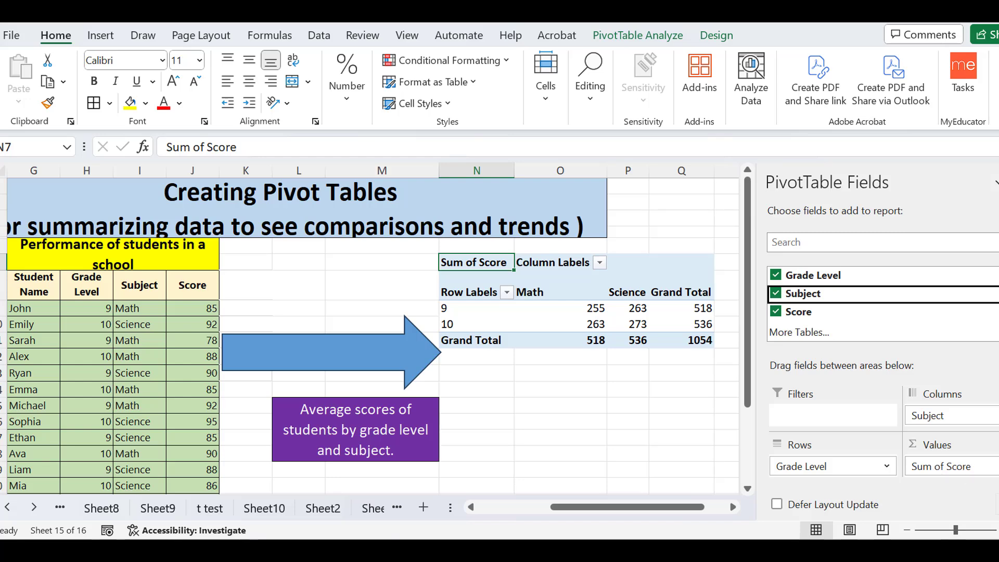
Step: Change the PivotTable's Score value field to summarize by Average instead of Sum
click(947, 466)
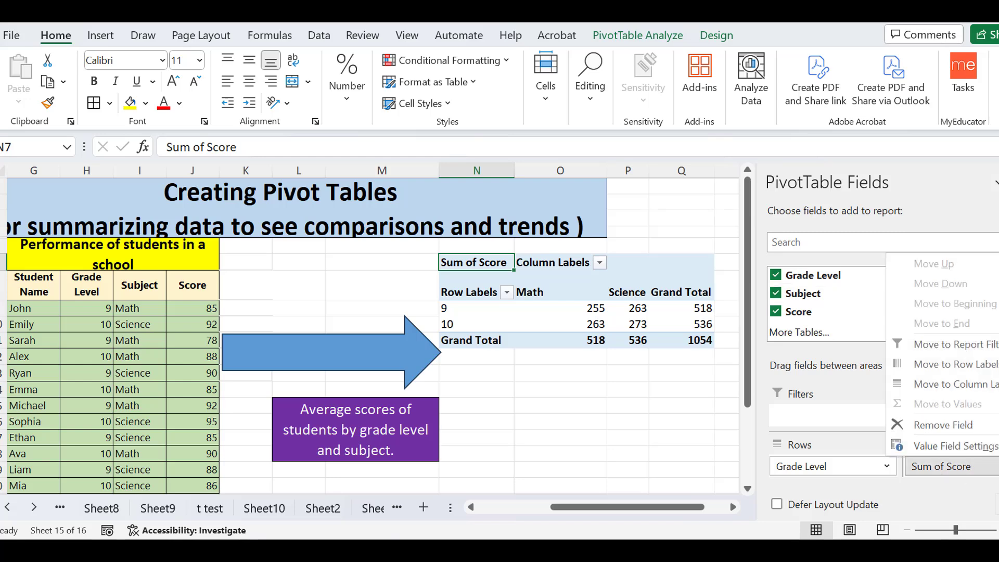
click(962, 446)
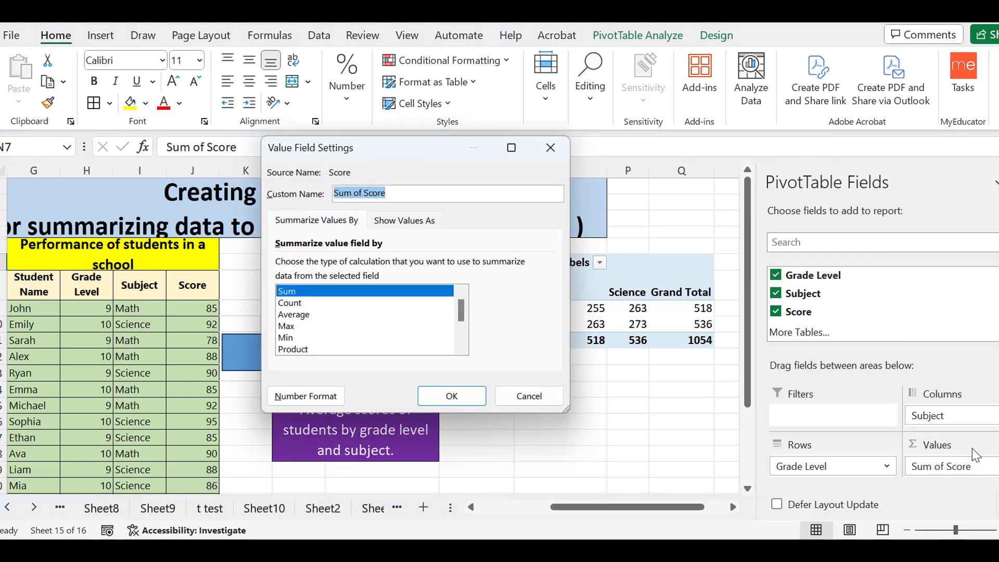
click(303, 315)
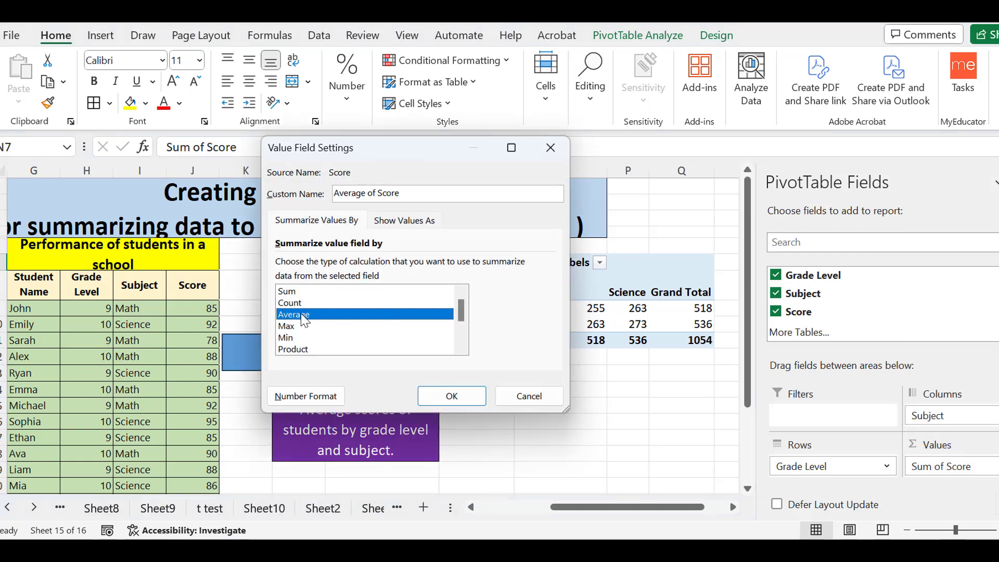
click(467, 404)
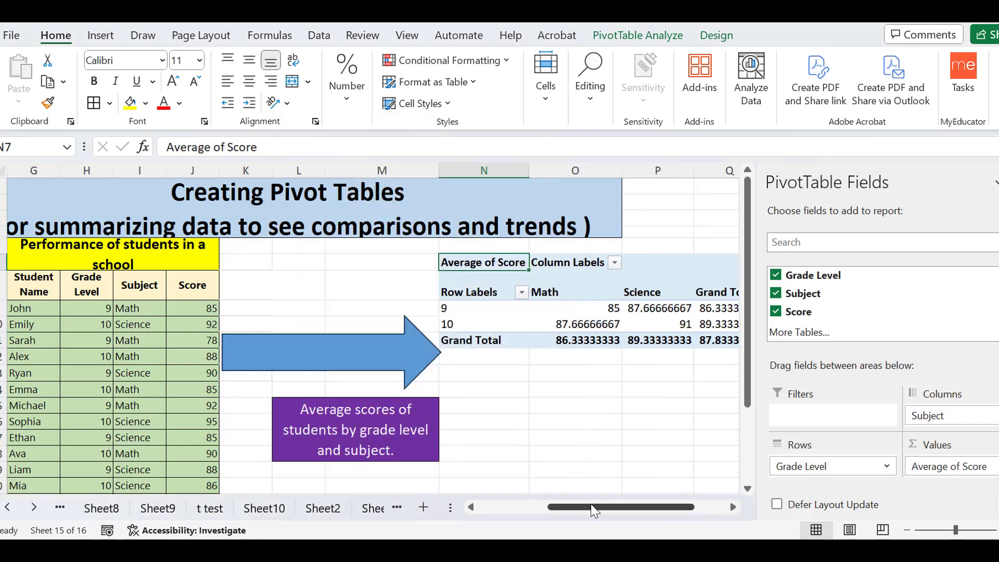
drag(595, 512, 619, 515)
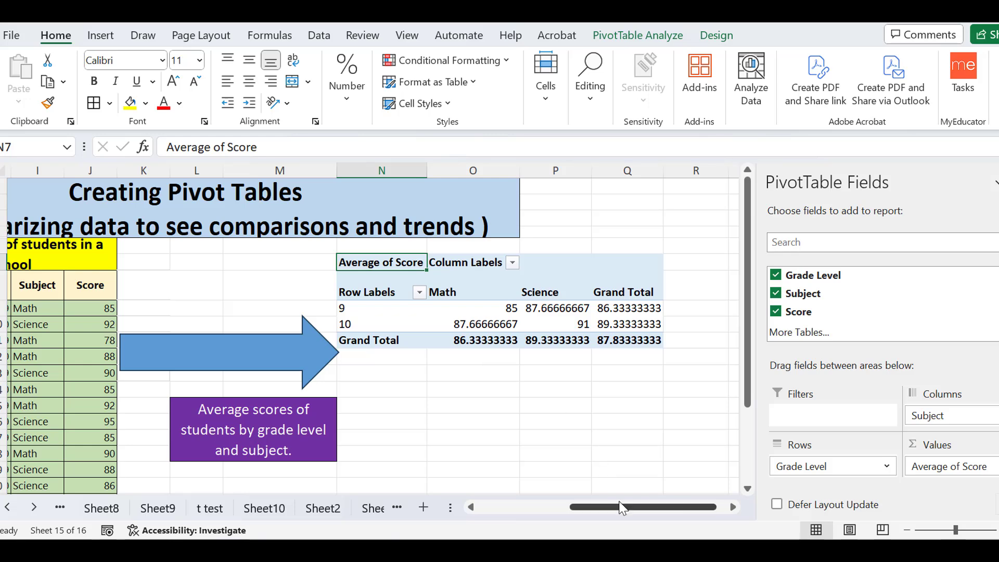
drag(625, 510, 601, 510)
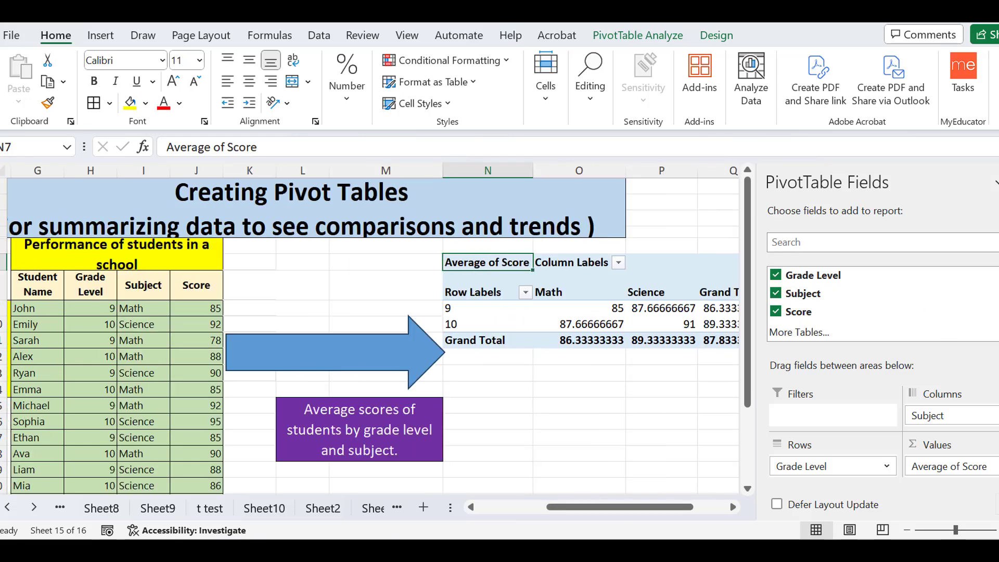
scroll(885, 312, up, 1)
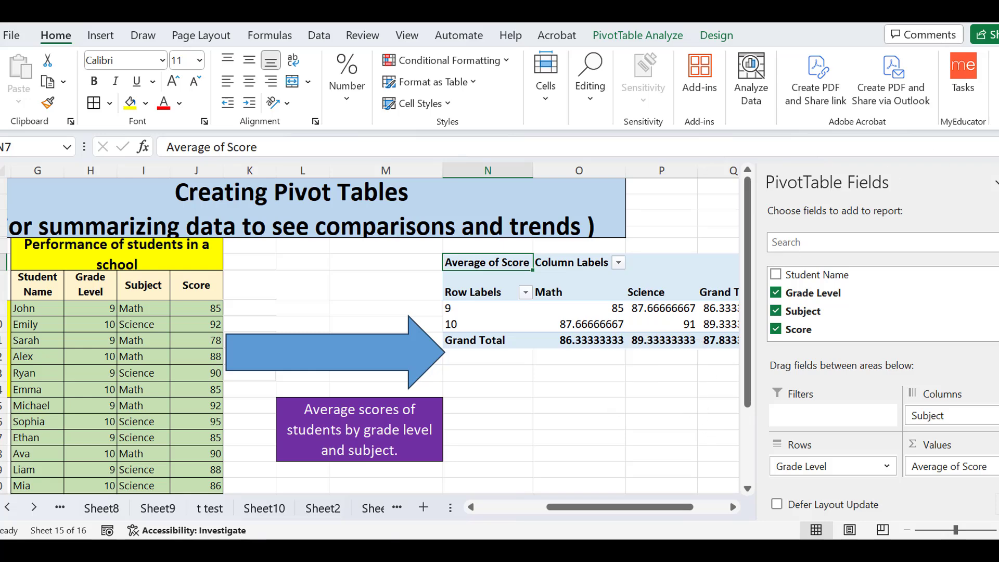
drag(831, 509, 785, 511)
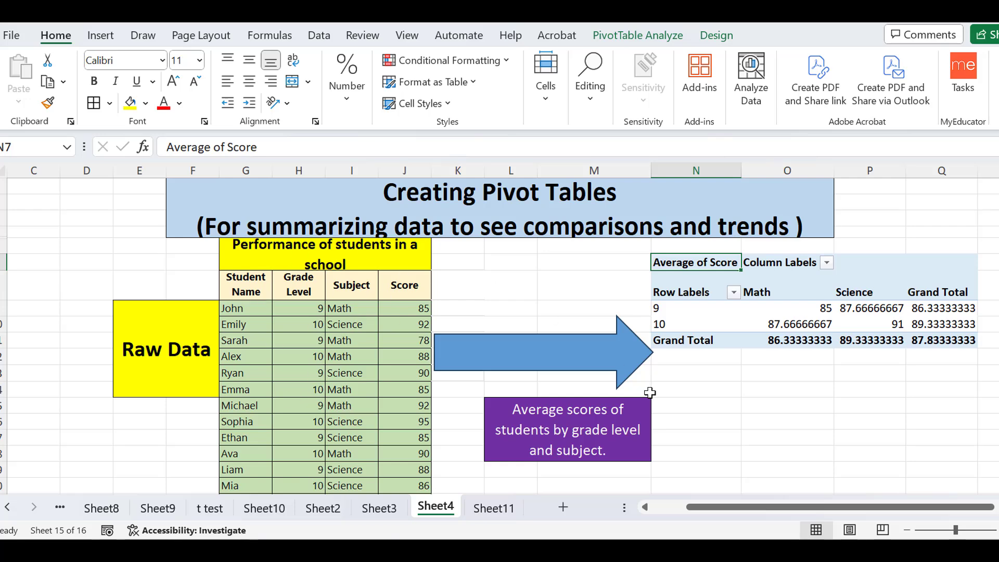
Step: Merge L19:M19 below the purple box, enter "Purpose of Pivot Table" and fill the cell orange
double_click(572, 432)
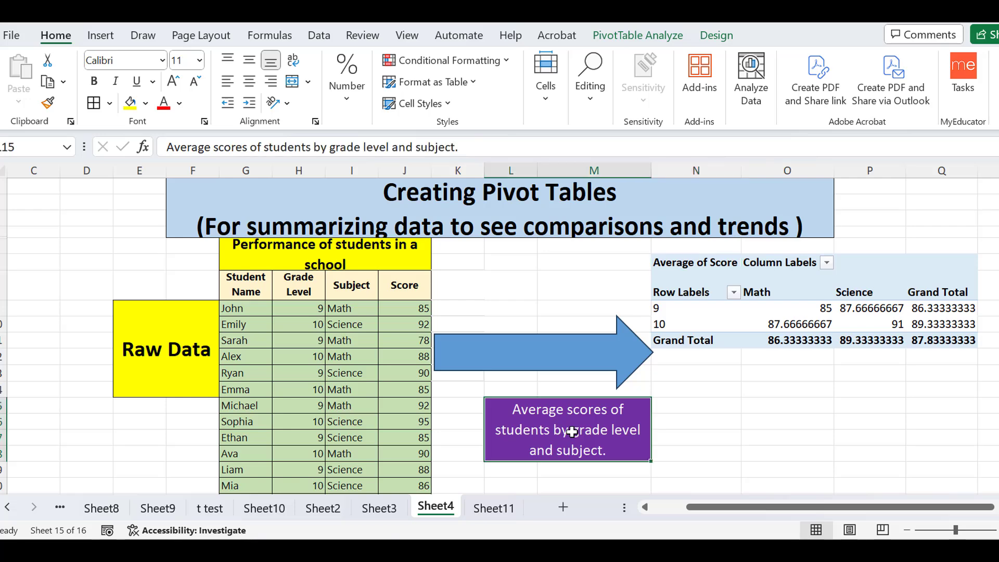
click(520, 474)
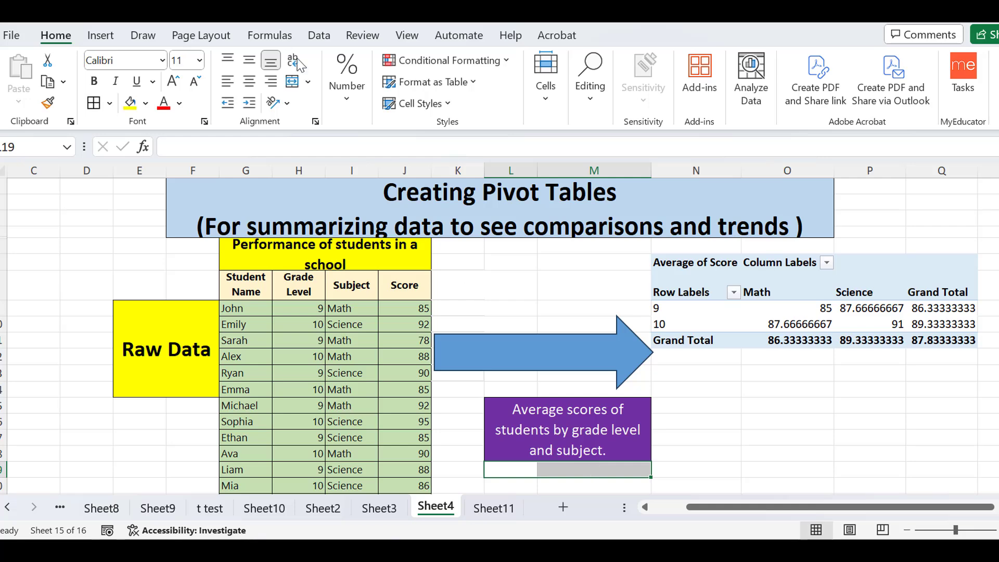
click(294, 82)
text(Pu)
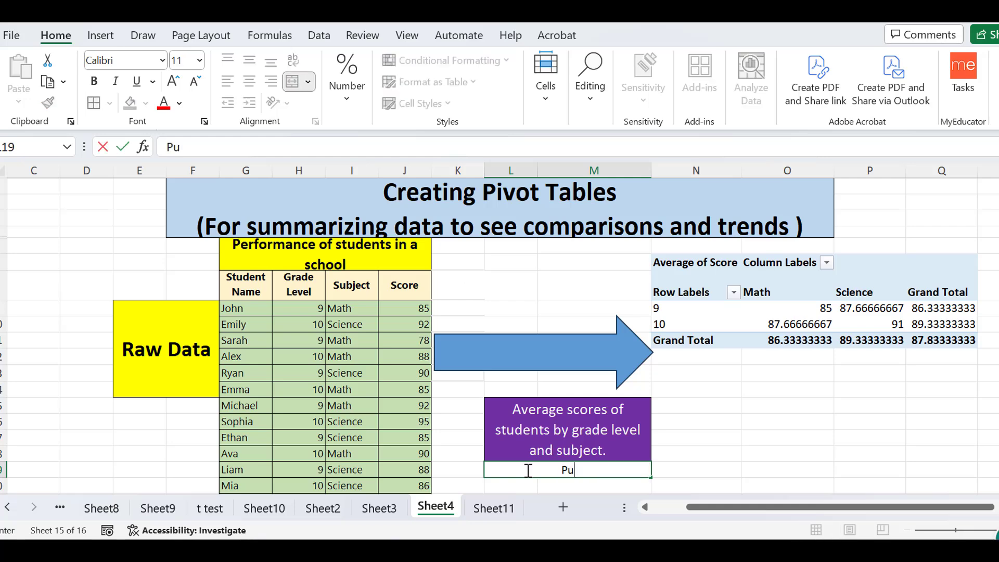
text(rpose)
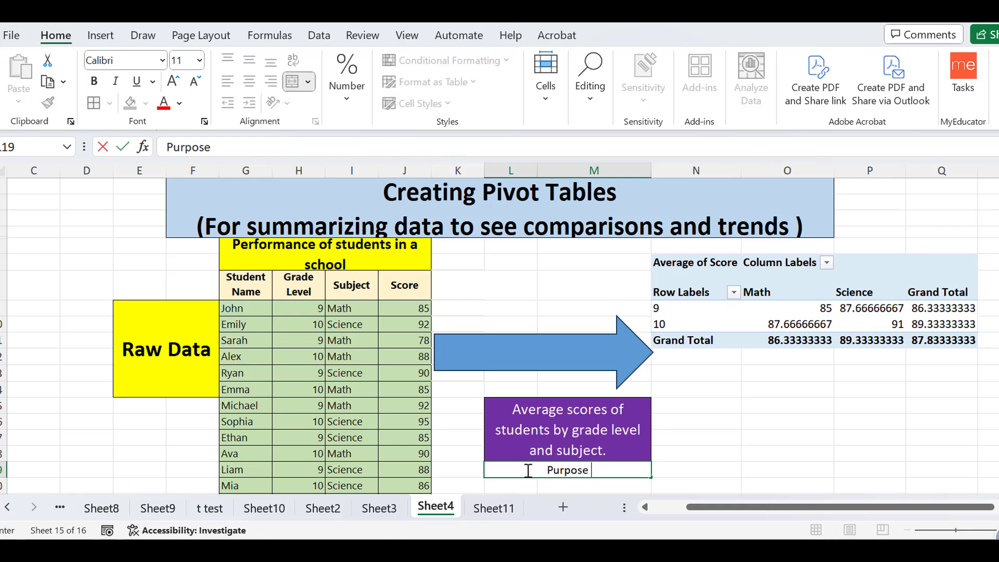
text( of Pivot)
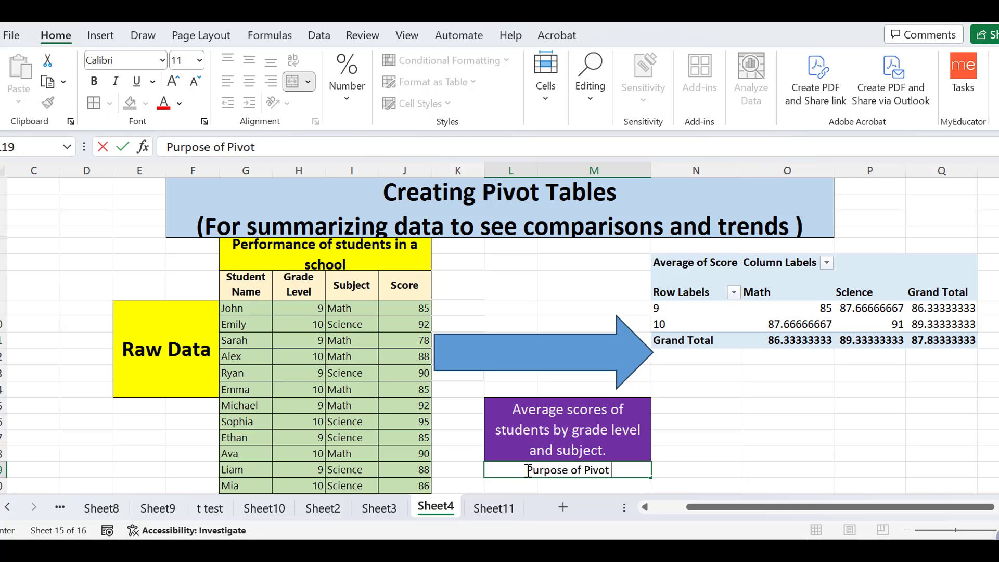
text( Table)
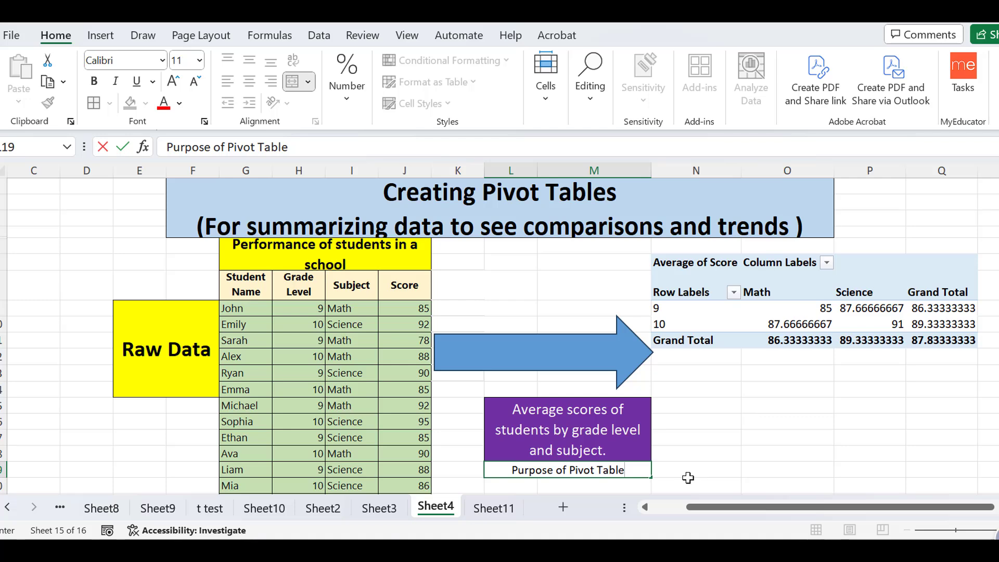
click(704, 466)
click(620, 471)
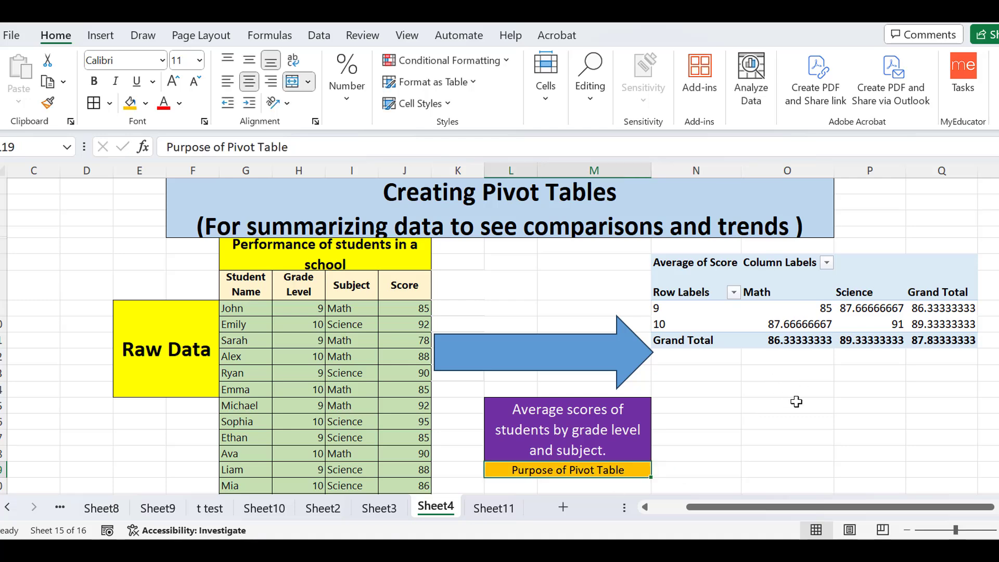
Step: Merge O13:Q15 below the PivotTable and enter "Information" as a bold, centered 20-point label with green fill
drag(738, 376, 921, 419)
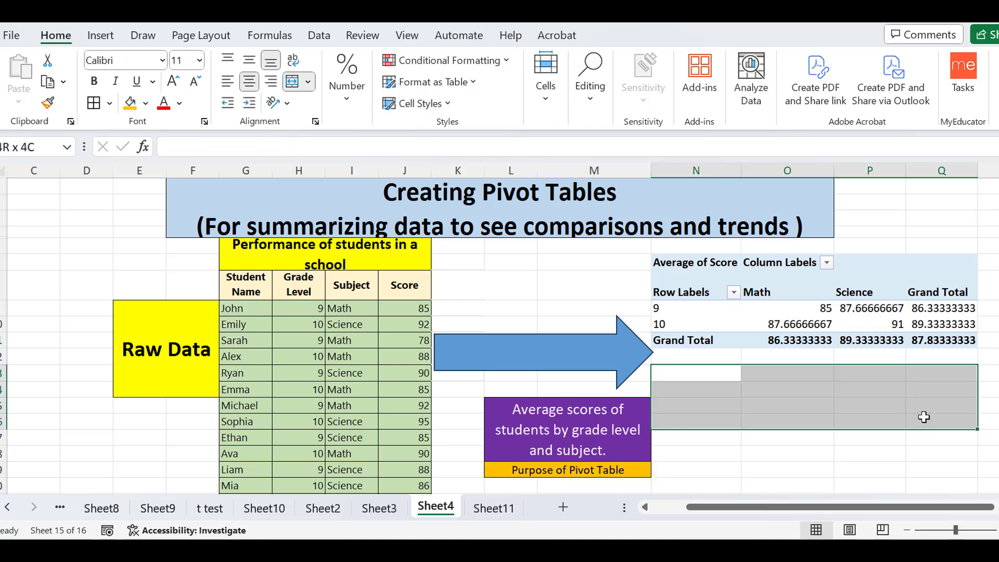
click(748, 383)
key(alt+h+m+c)
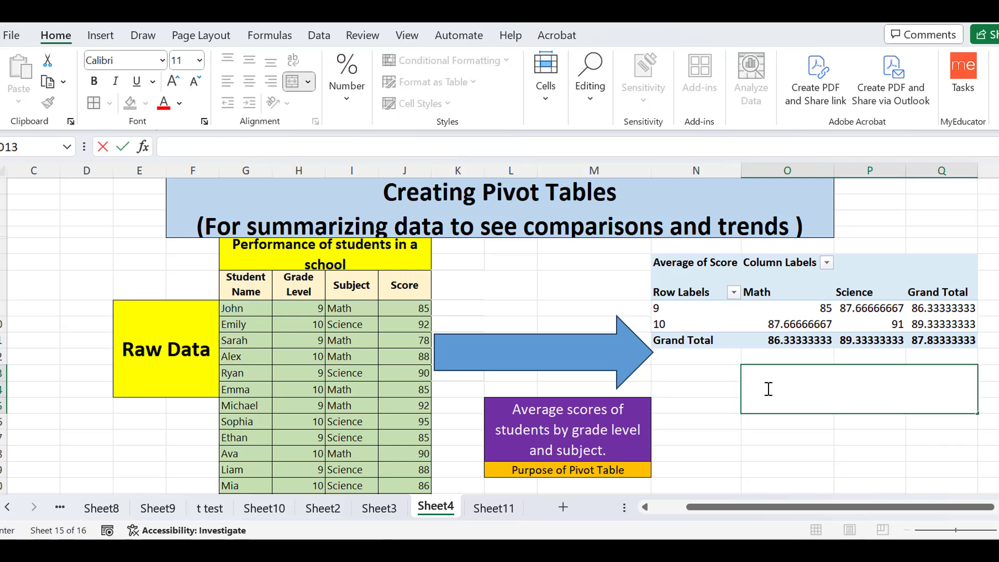
text(Information)
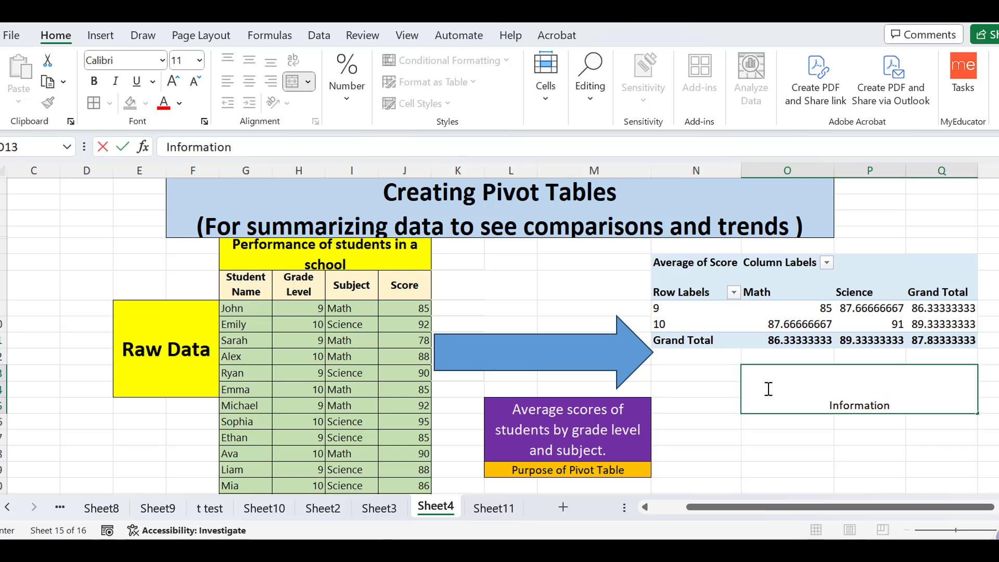
key(ctrl+Return)
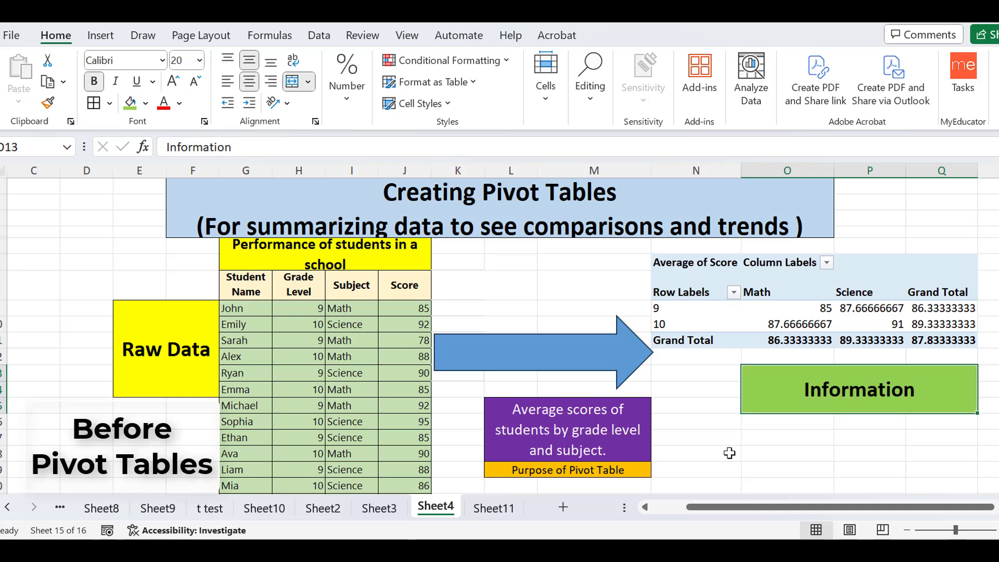
click(729, 454)
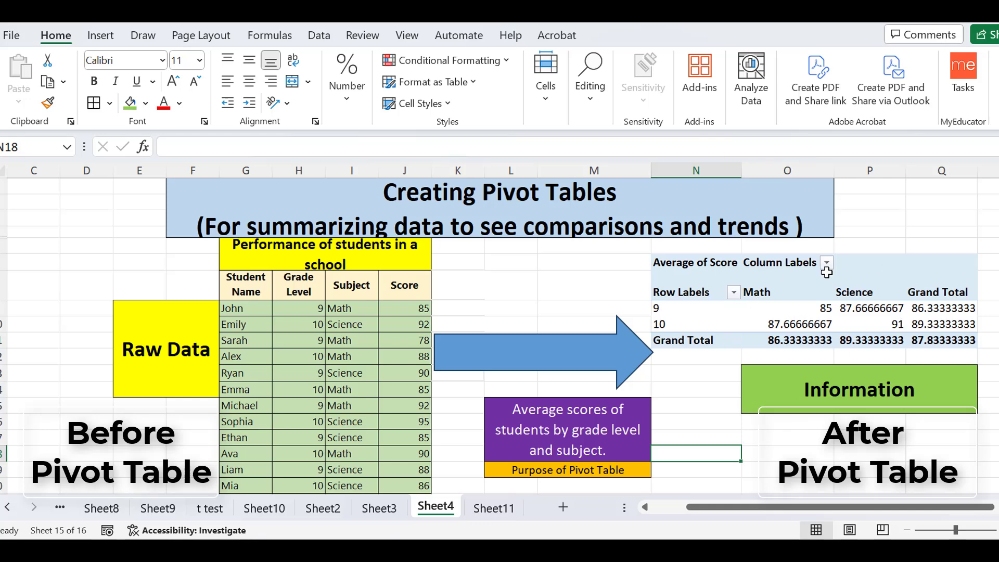
Step: Examine the PivotTable's average scores for grades 9 and 10 in Math and Science, along with the grand totals
mouse_move(877, 303)
mouse_move(853, 347)
click(754, 311)
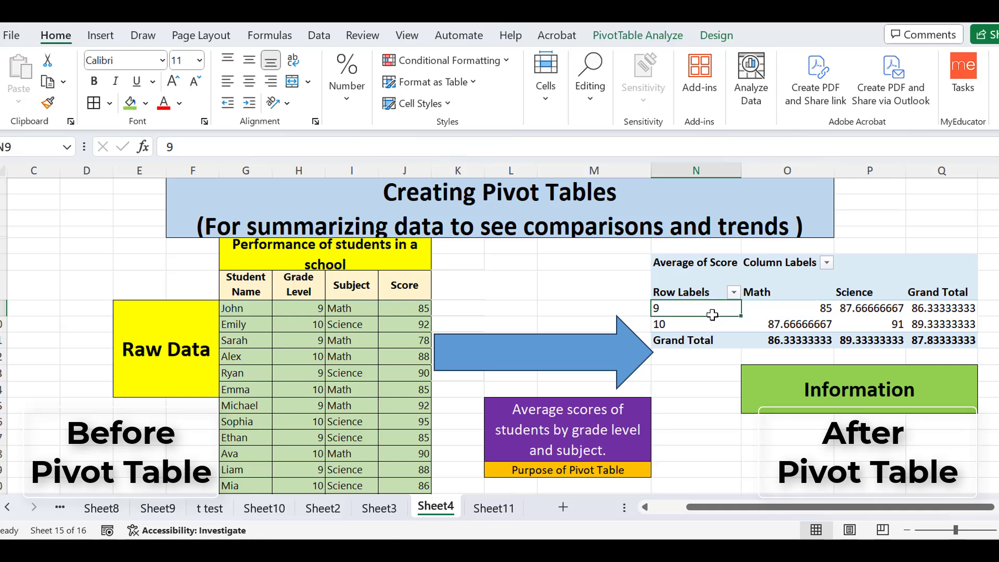
click(783, 291)
click(776, 311)
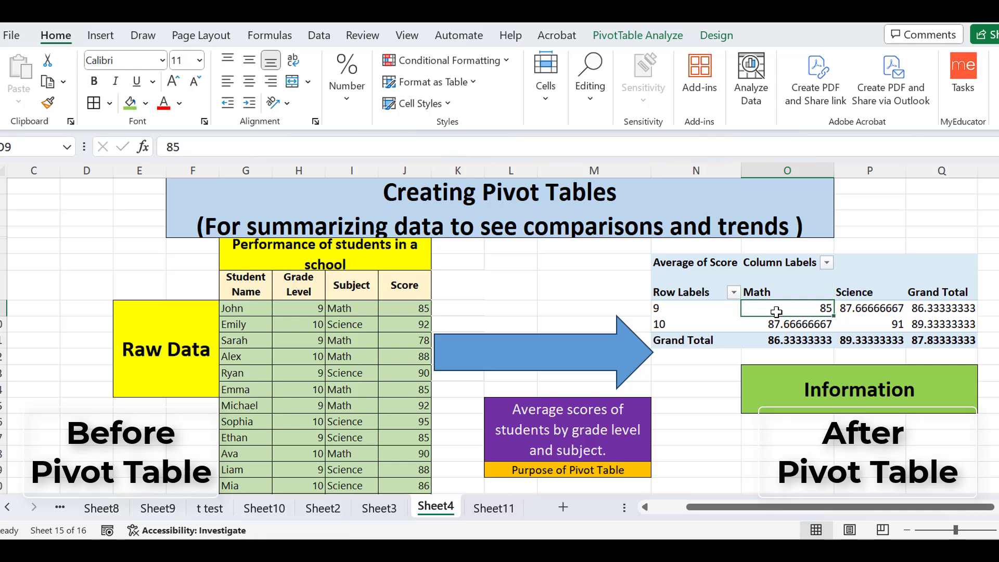
click(875, 308)
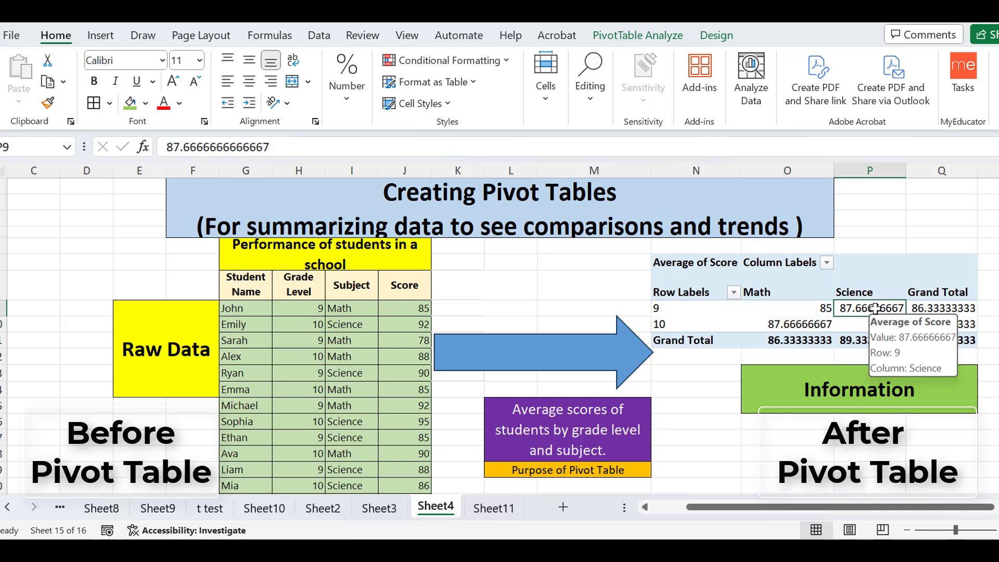
click(862, 294)
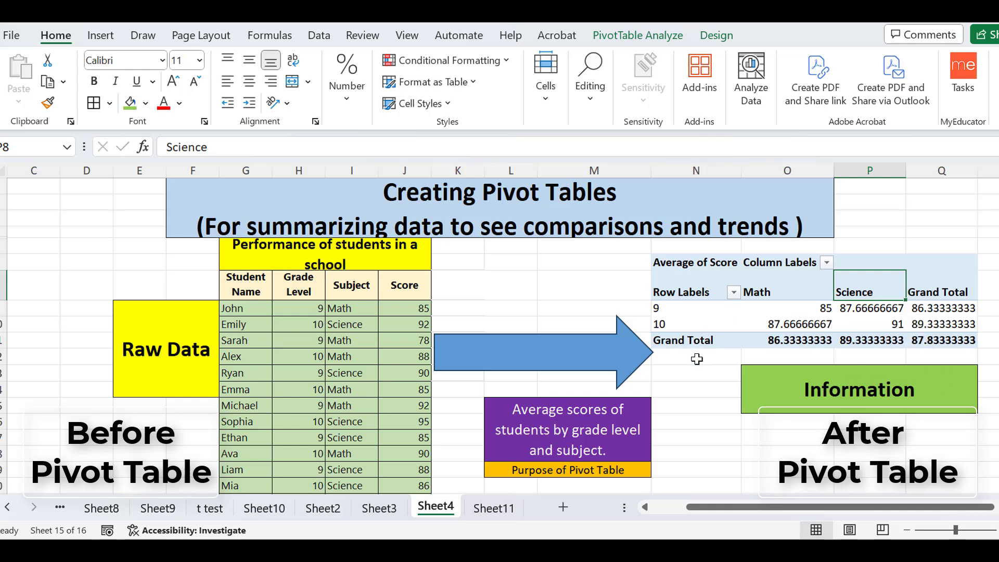
click(943, 308)
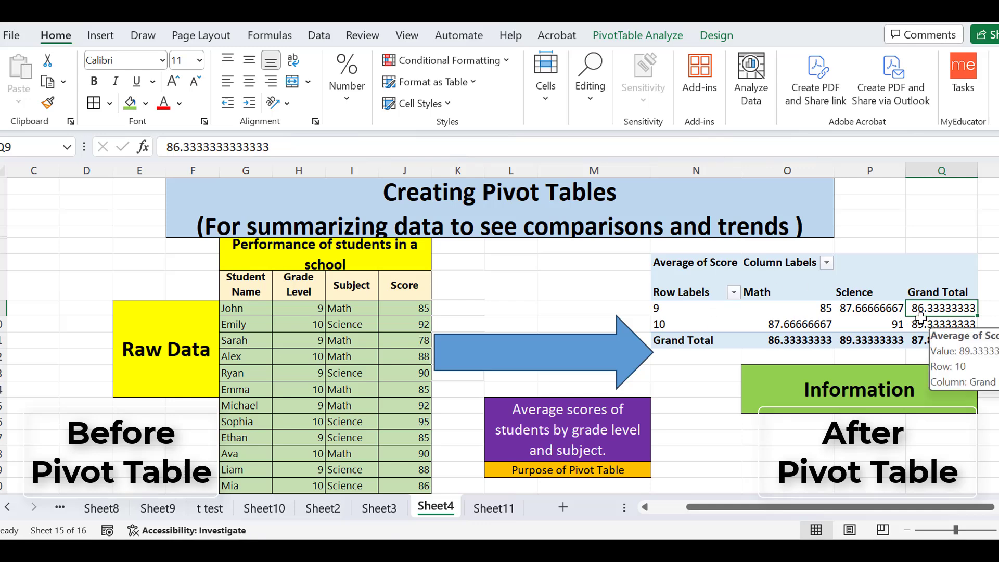
click(666, 327)
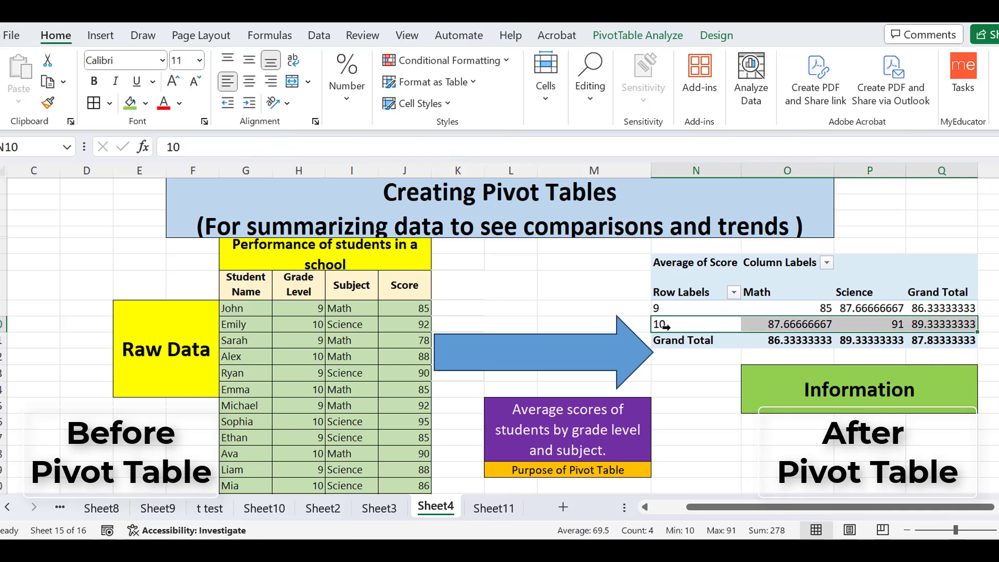
click(688, 298)
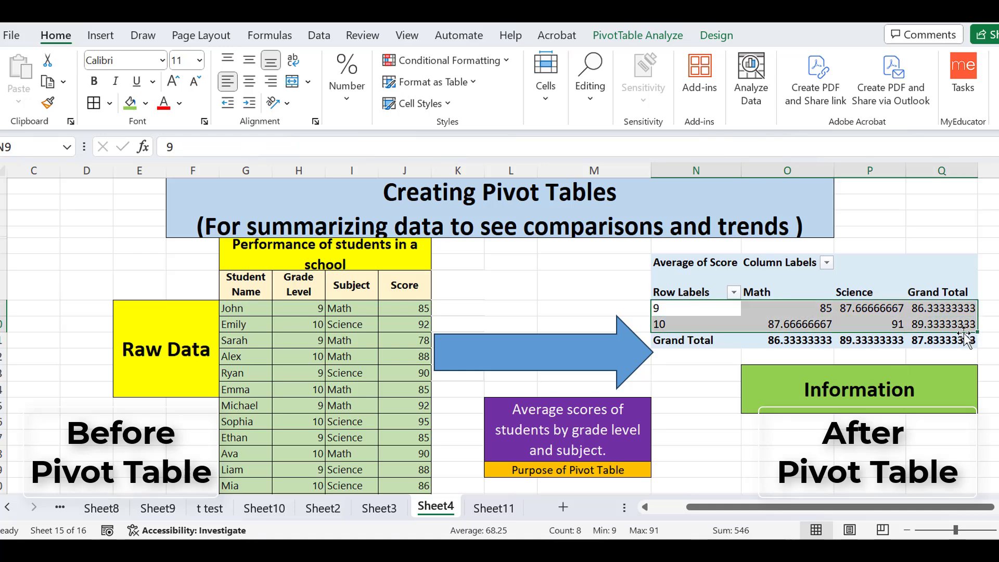
Step: Apply all borders to the whole PivotTable in N7:Q11
drag(966, 339, 663, 262)
click(95, 103)
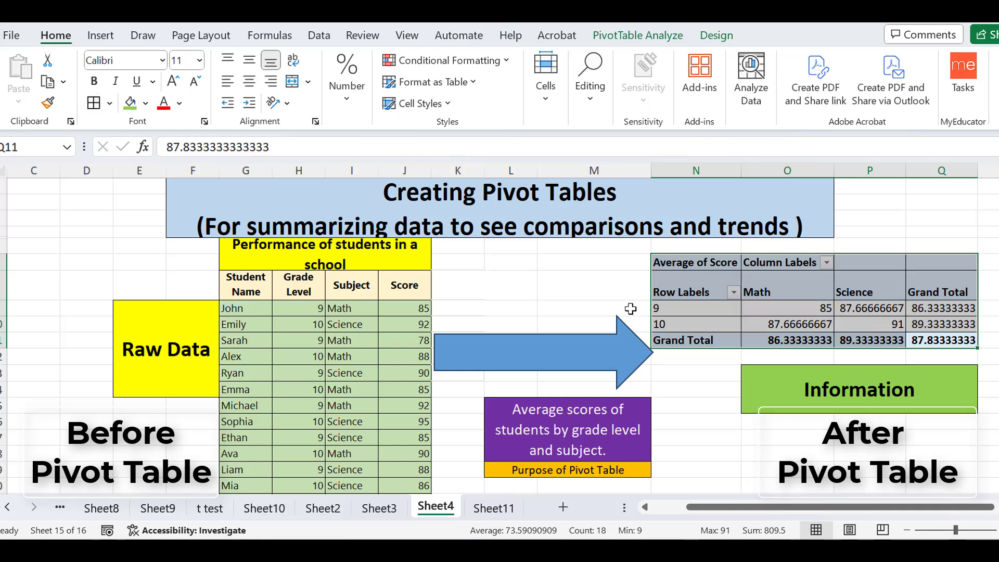
click(815, 324)
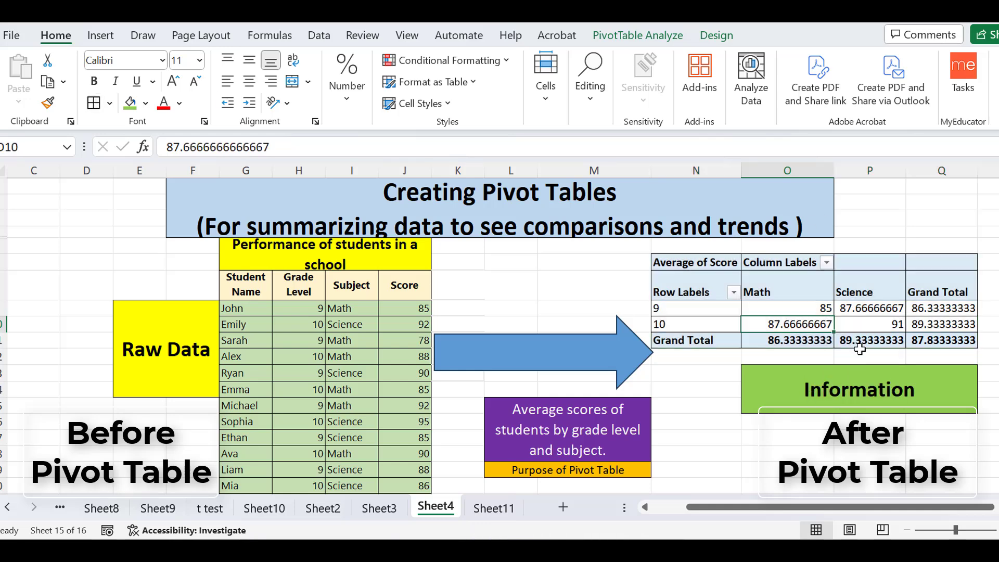
click(879, 270)
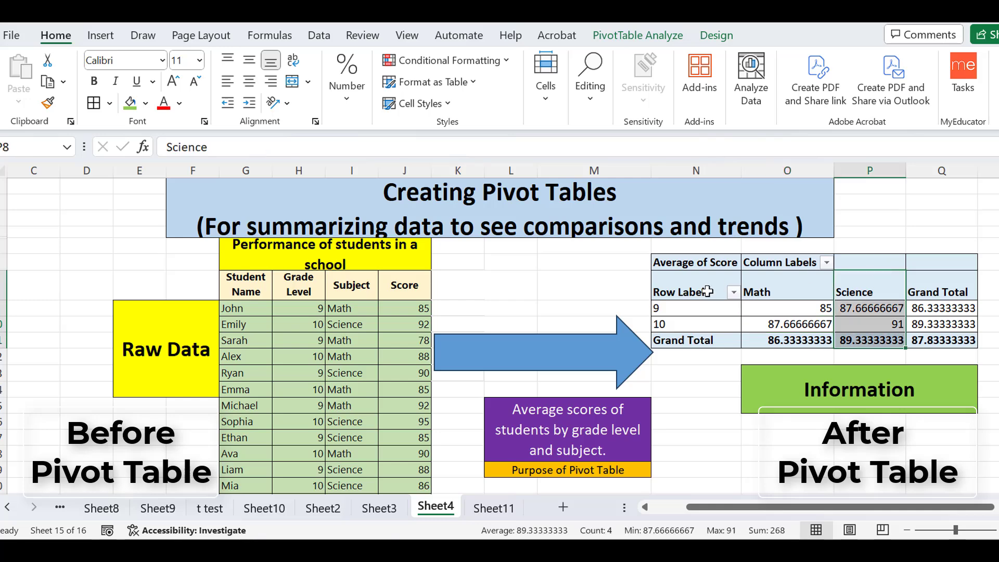
click(715, 276)
double_click(715, 276)
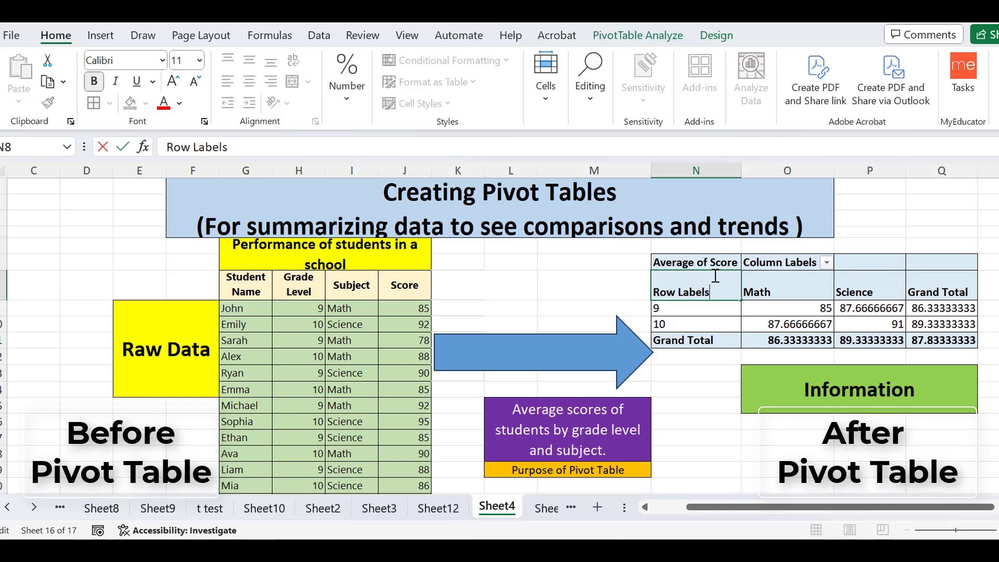
click(712, 372)
Step: Format the PivotTable's grade 9 and 10 averages in O9:Q10 as Number with two decimal places
drag(806, 309, 939, 316)
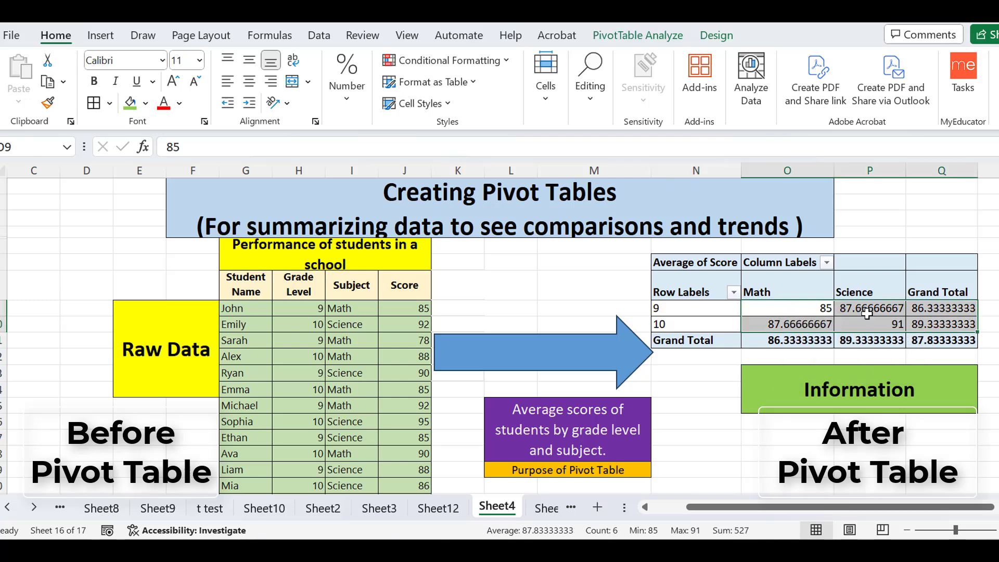
right_click(836, 321)
click(888, 58)
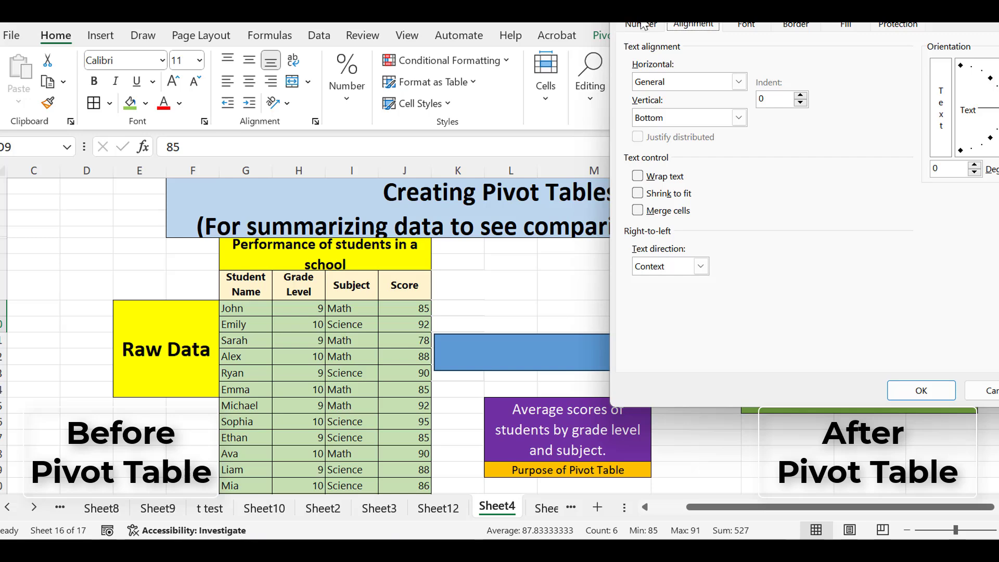
click(644, 26)
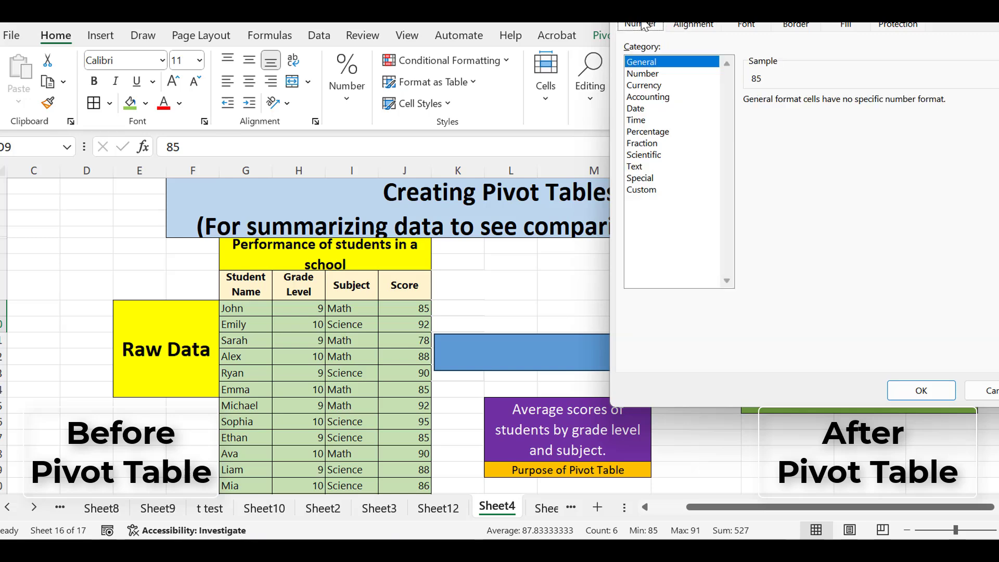
click(644, 74)
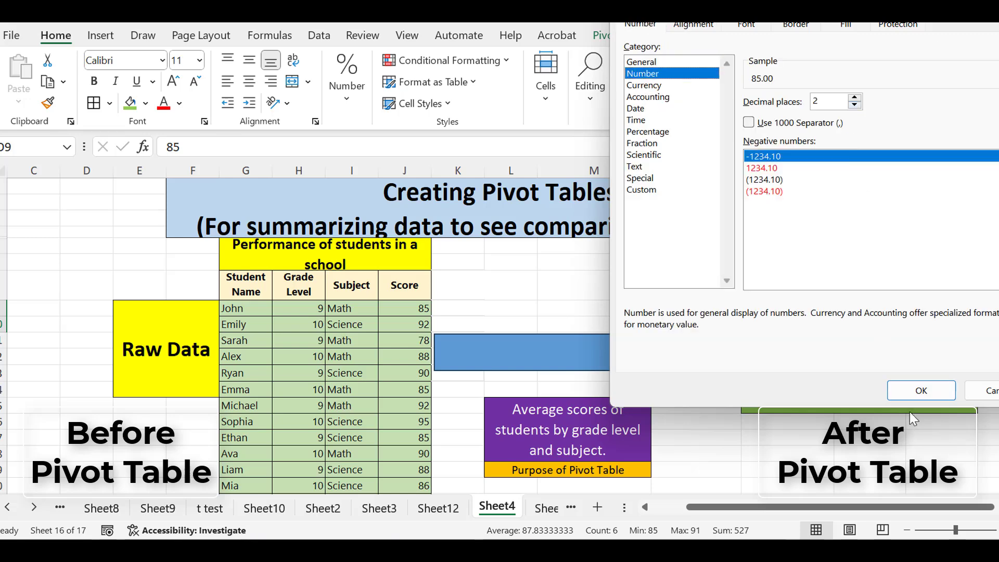
click(907, 390)
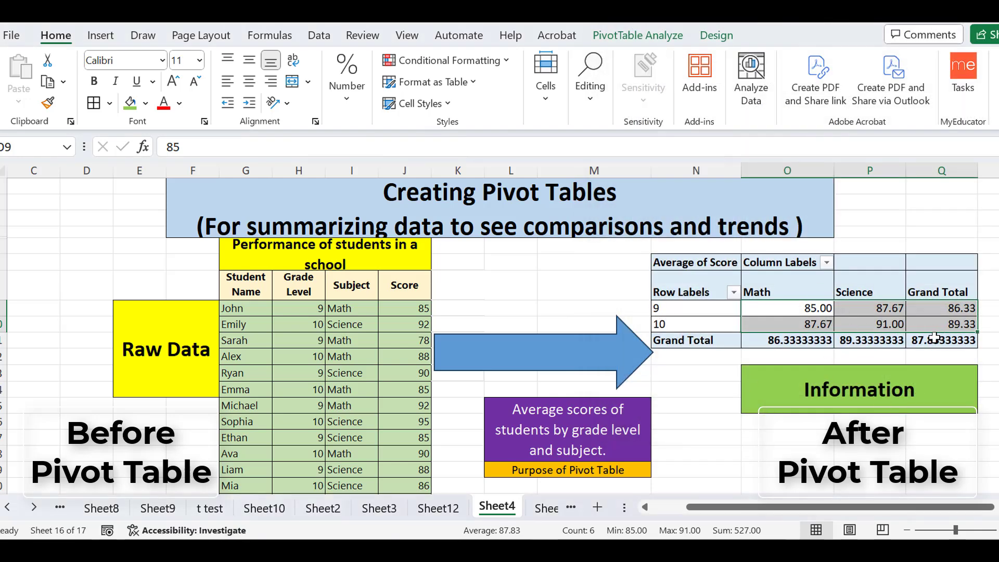
Step: Format the PivotTable's Grand Total row values in O11:Q11 as Number with two decimal places
drag(935, 337, 791, 348)
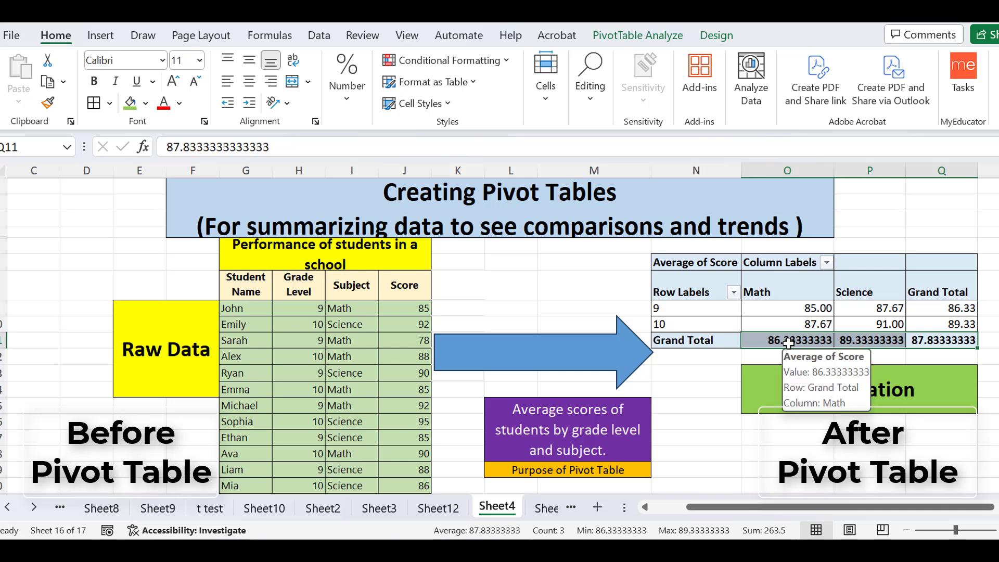
right_click(788, 343)
click(836, 79)
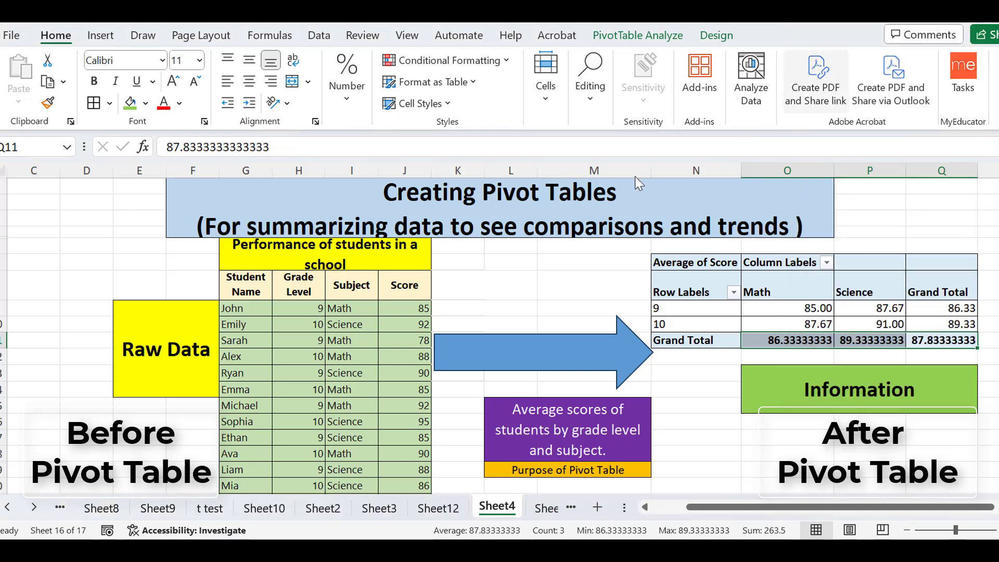
click(646, 79)
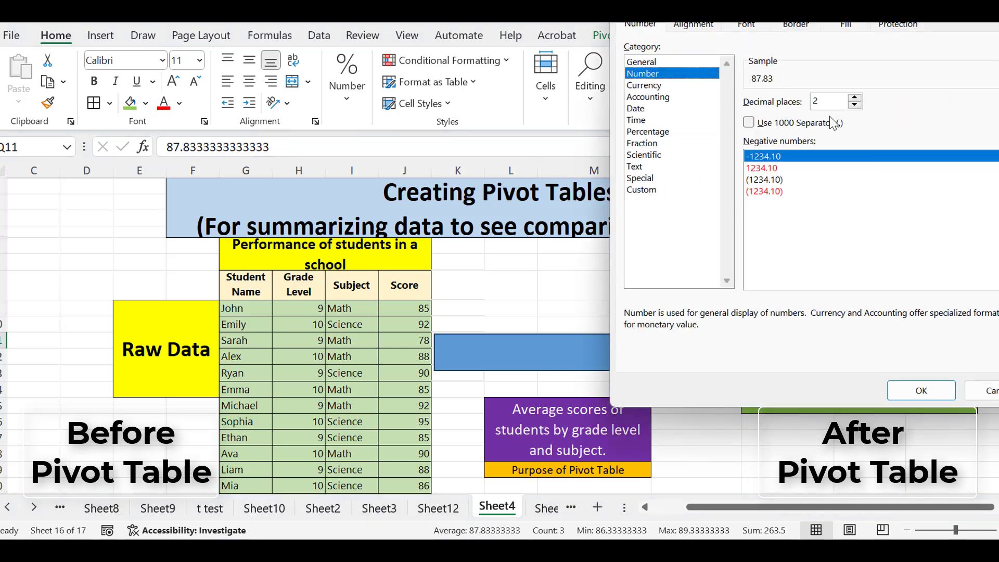
click(918, 393)
click(879, 421)
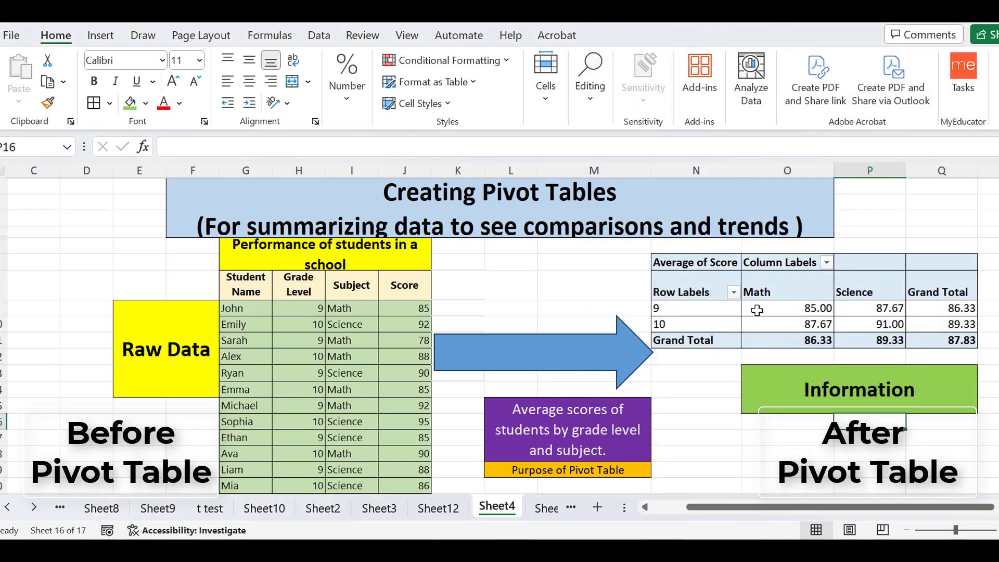
mouse_move(757, 310)
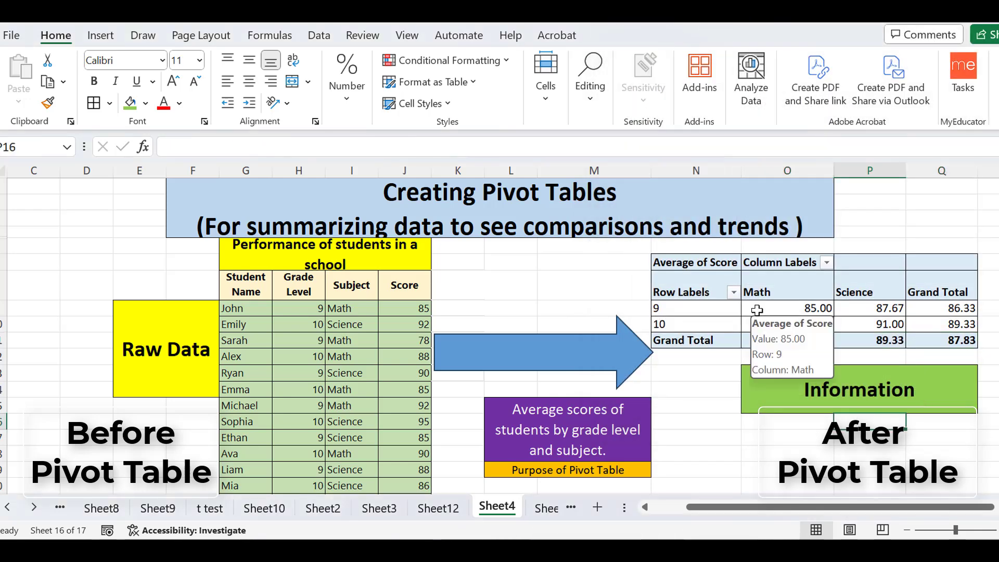
click(956, 360)
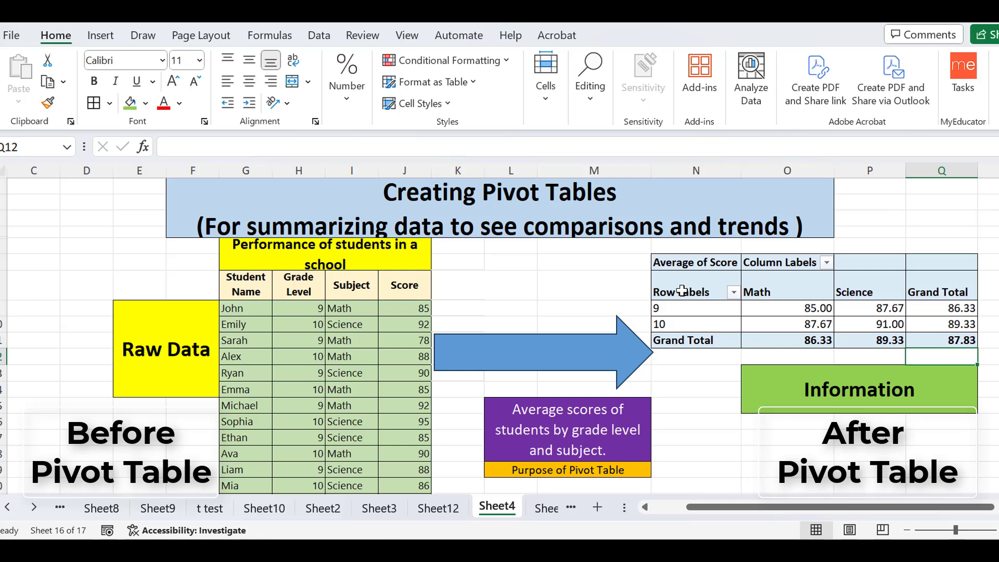
drag(682, 290, 955, 340)
click(955, 341)
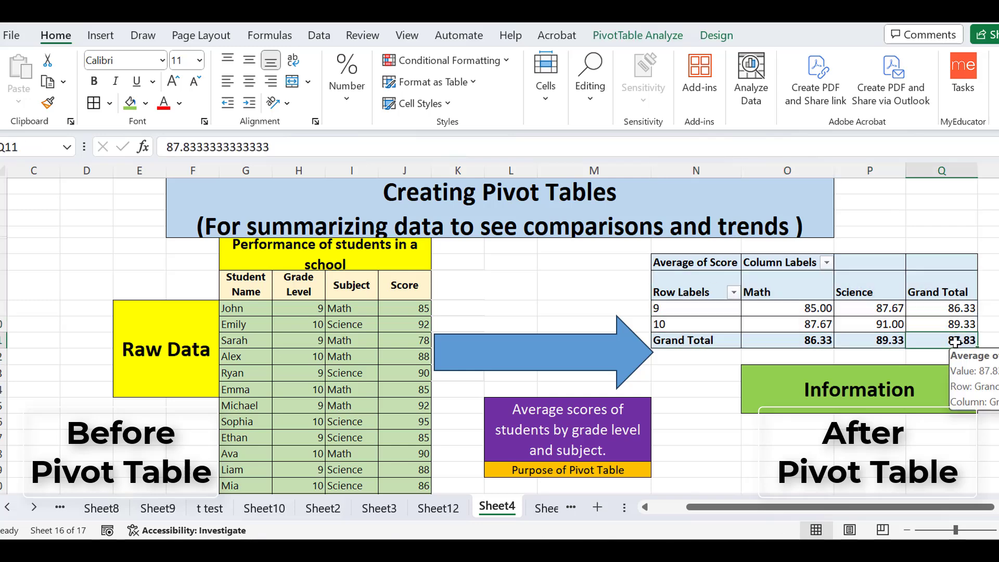
Step: Filter the PivotTable's row labels to show only grade level 9
click(734, 294)
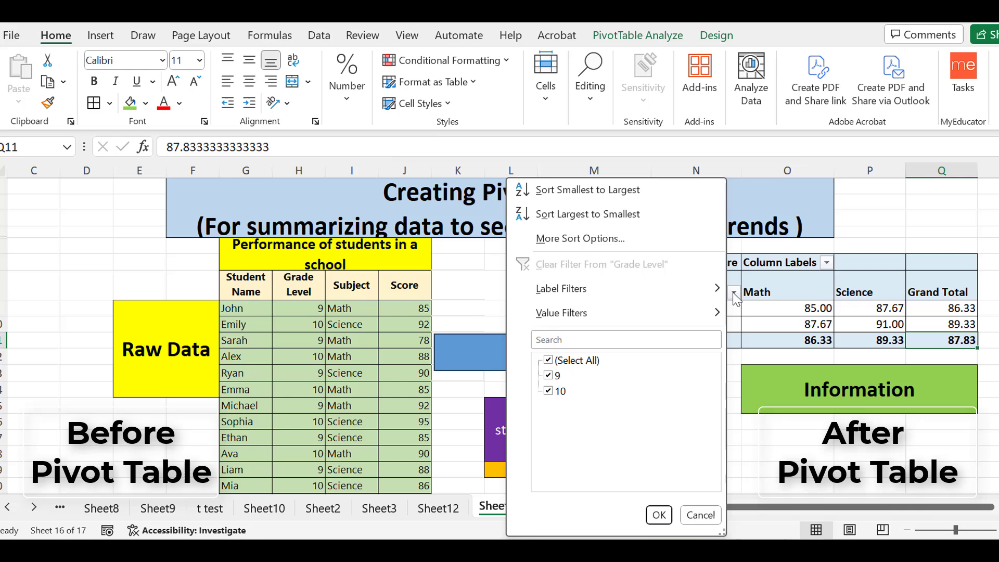
click(551, 358)
click(550, 374)
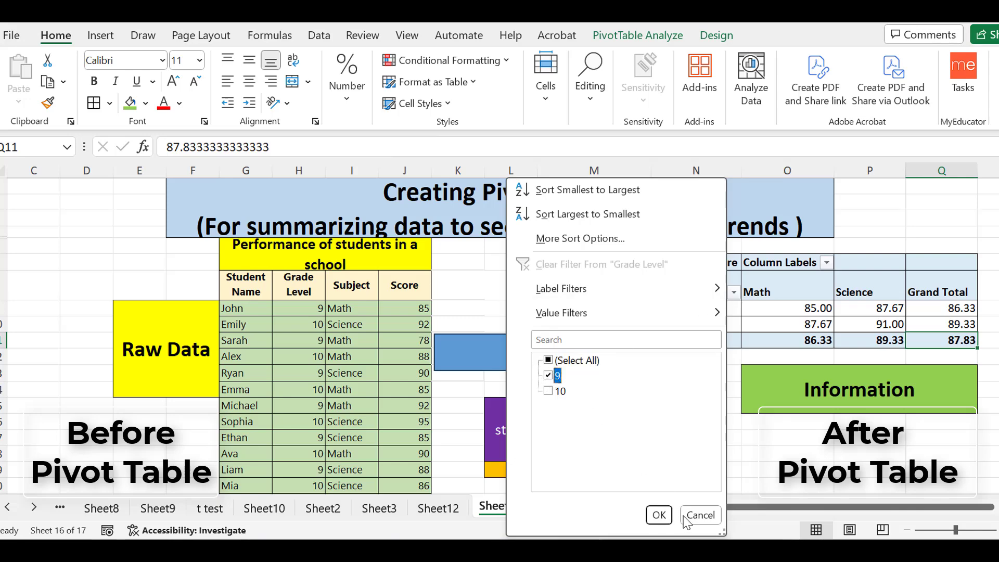
click(660, 515)
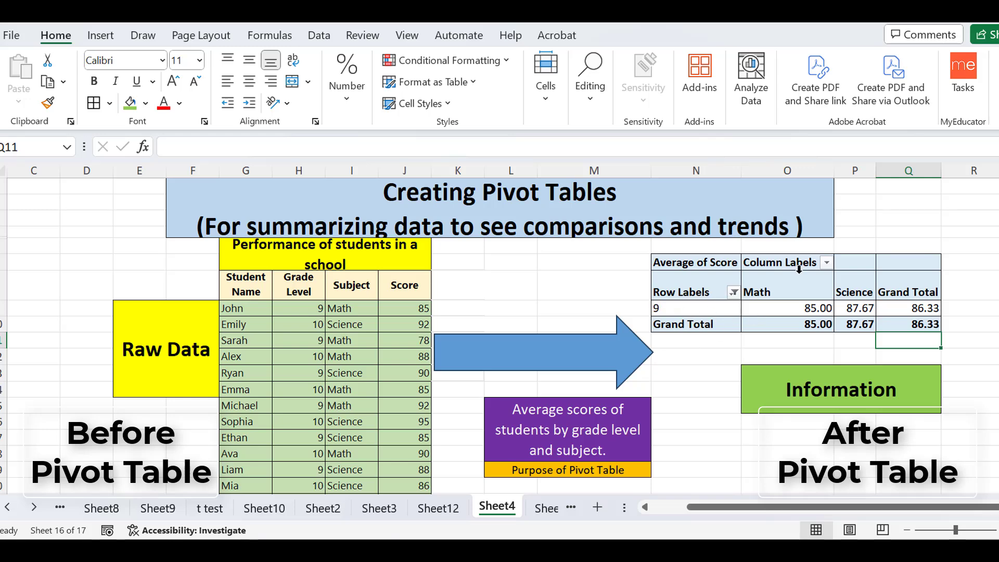
Step: Include grade level 10 in the PivotTable's row label filter again, so that all grade levels are selected
click(827, 262)
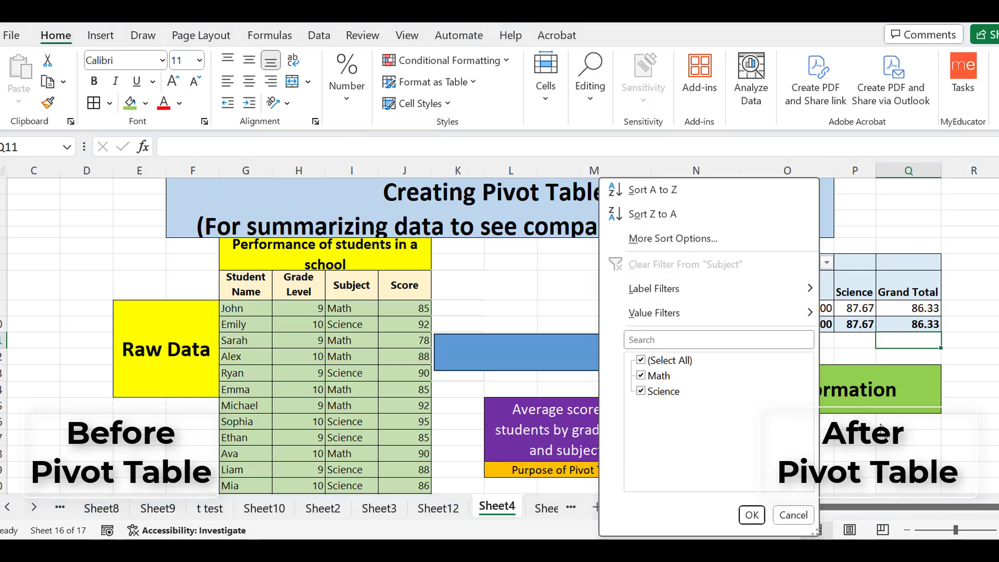
click(881, 427)
click(734, 292)
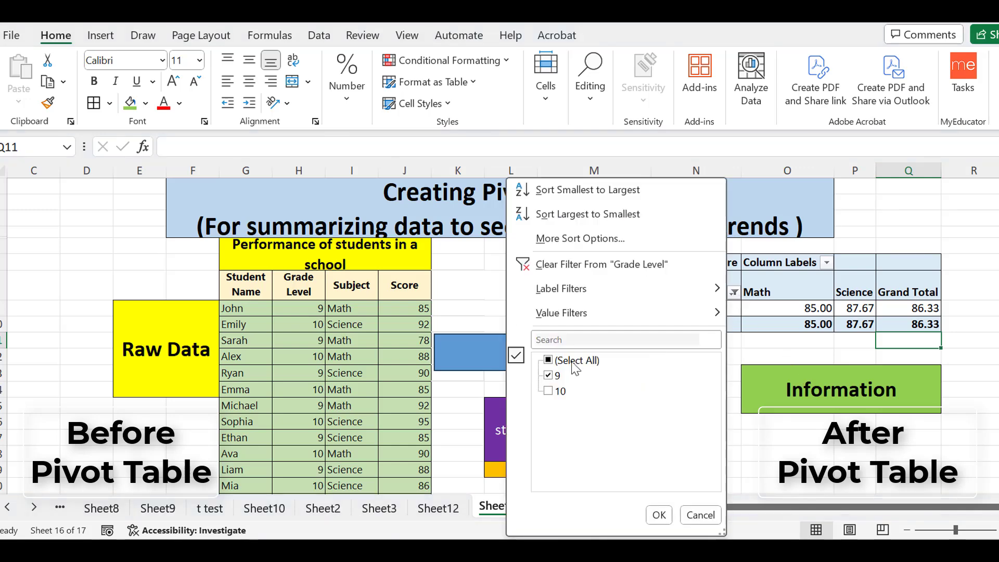
click(549, 391)
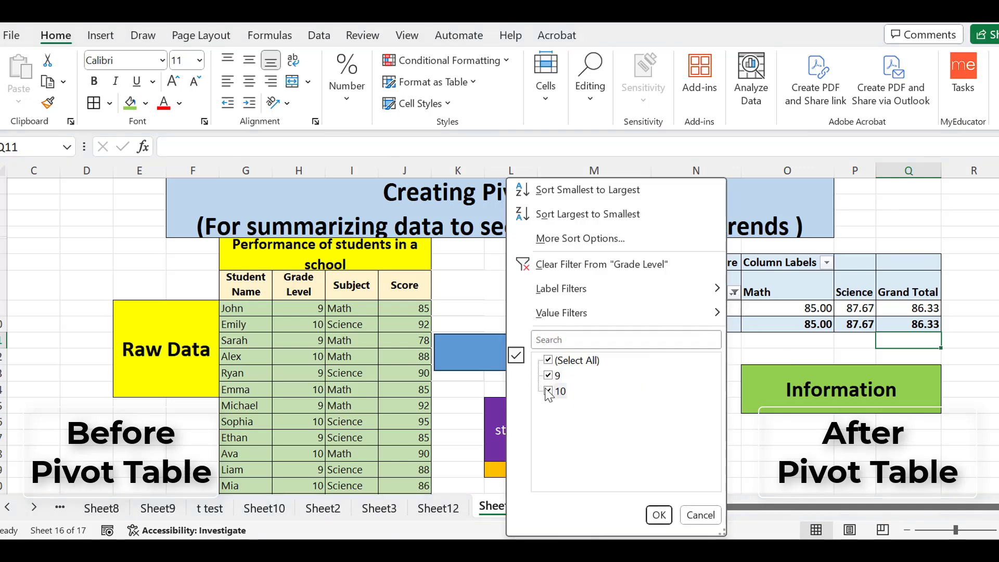
click(658, 515)
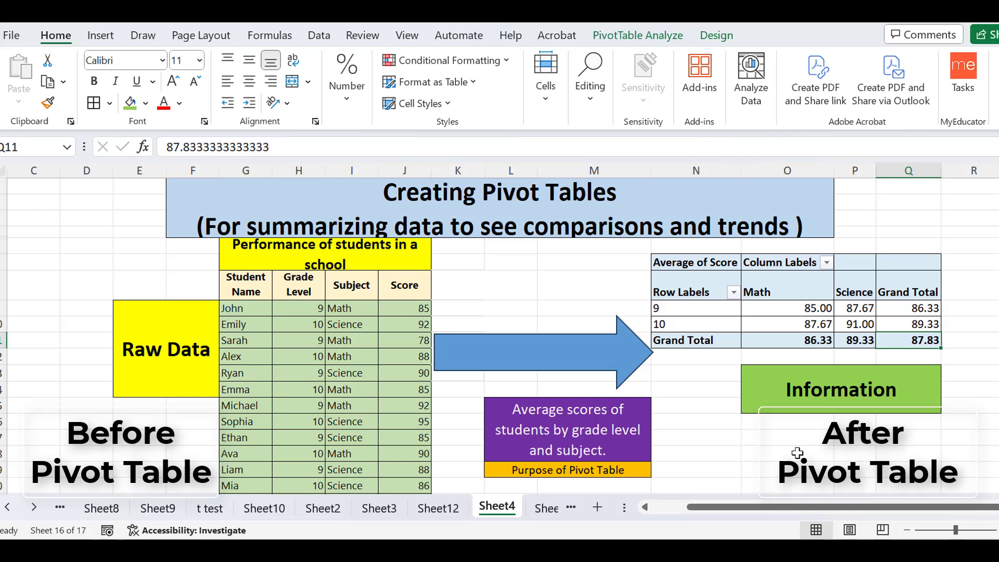